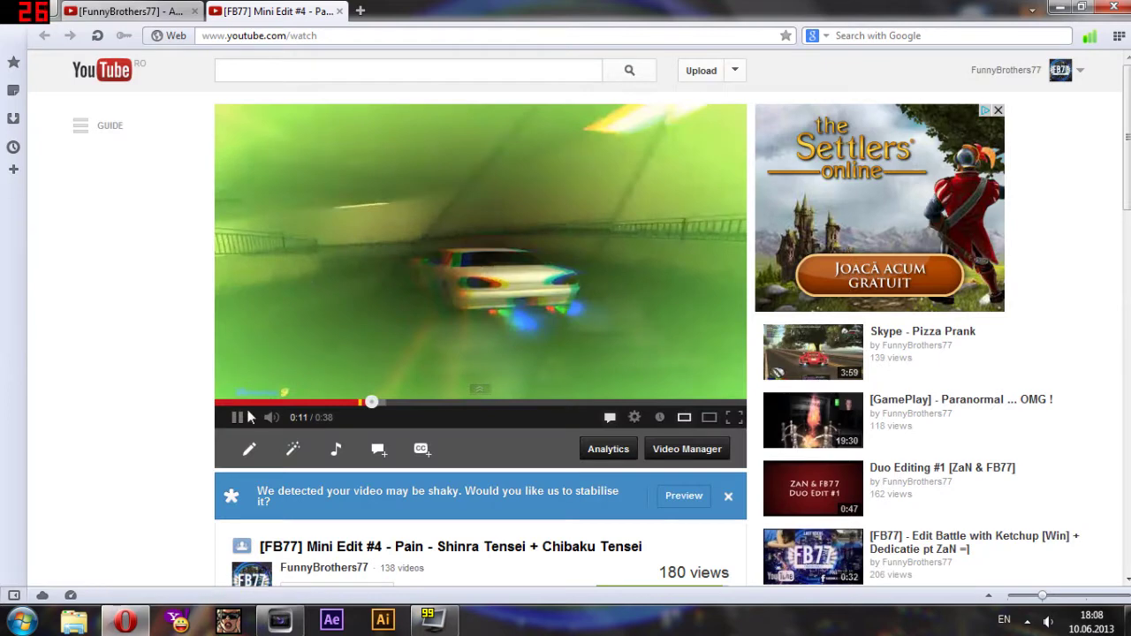
# Play the Mini Edit #4 video around the 0:10 mark and pause it on the distortion effect.
pyautogui.click(237, 417)
pyautogui.click(380, 403)
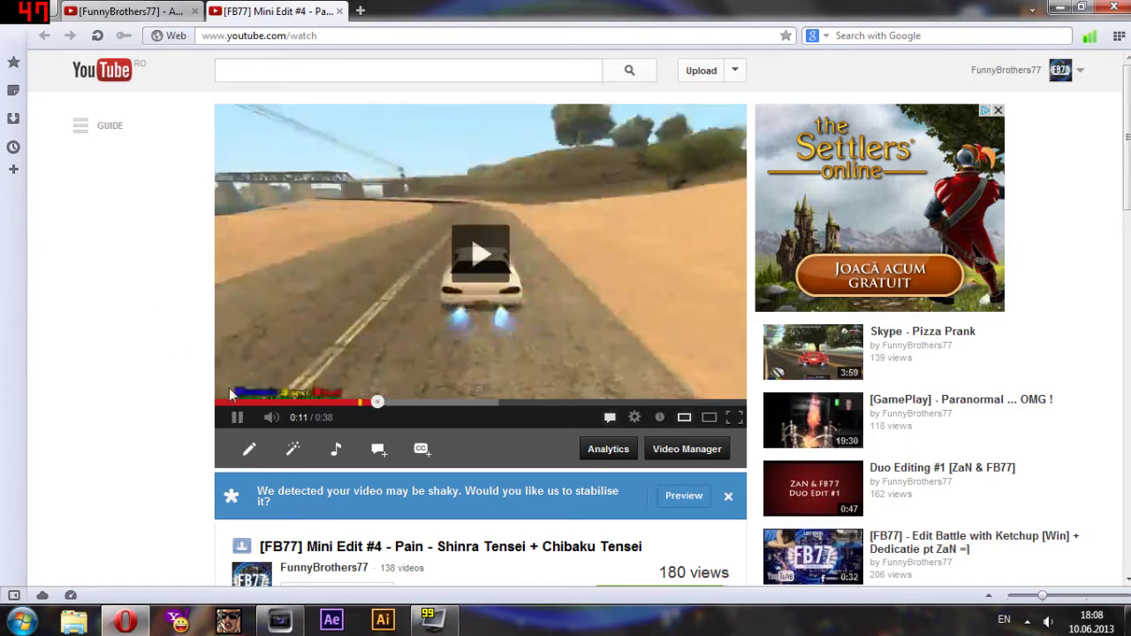
pyautogui.click(237, 418)
pyautogui.click(237, 417)
pyautogui.click(325, 402)
pyautogui.click(237, 417)
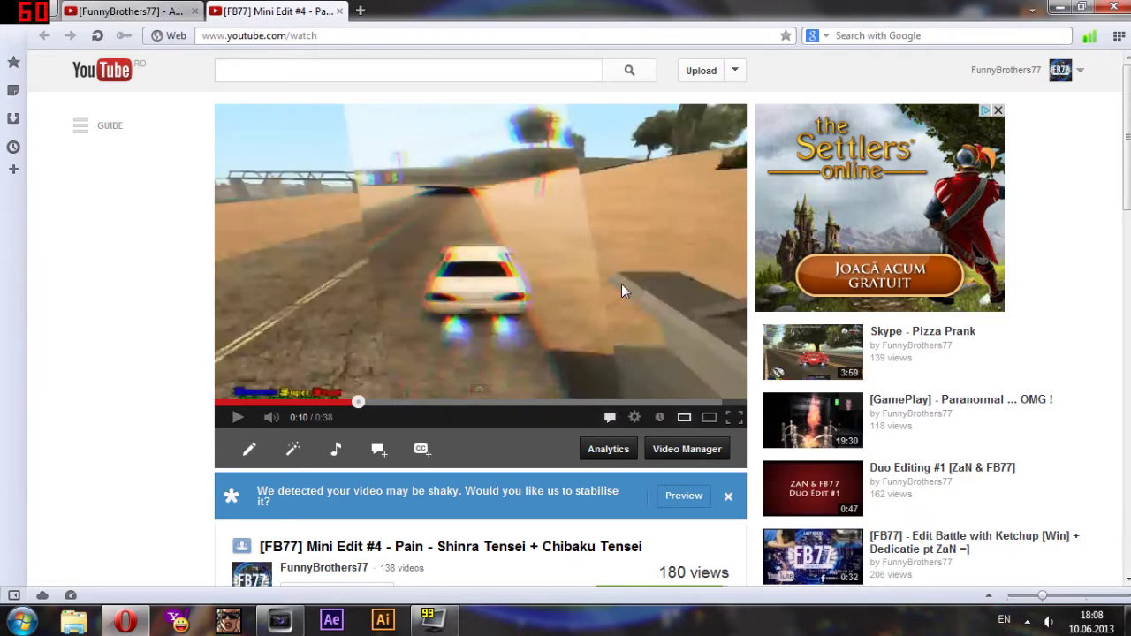
# Check the AMAZING EDITING PACK video page, and read the description and comments of the Mini Edit #4 video.
pyautogui.click(120, 11)
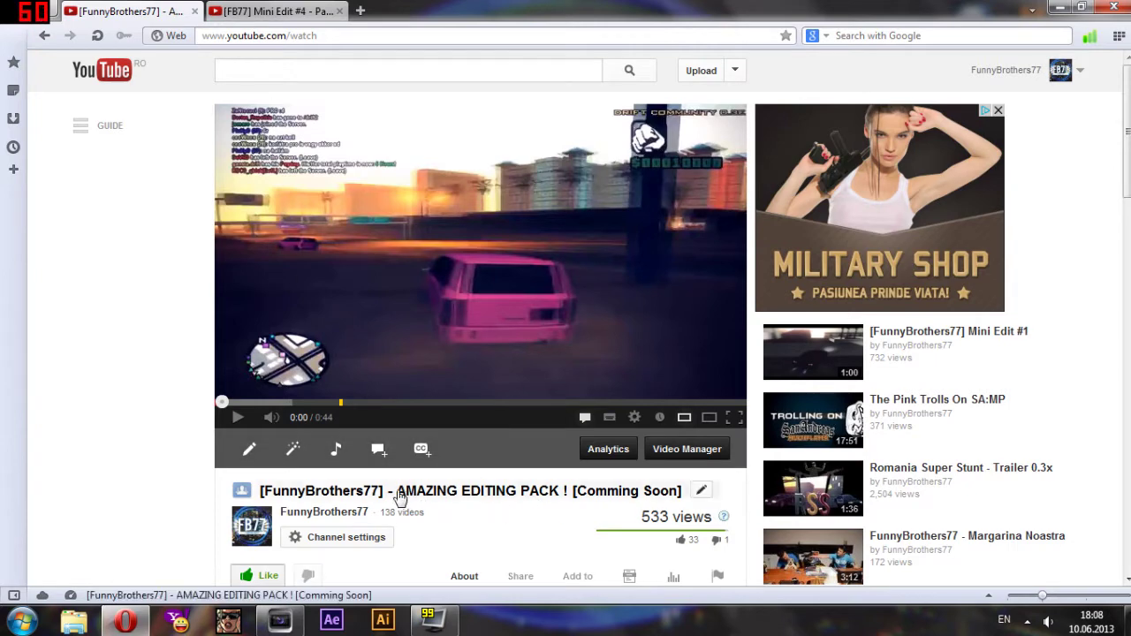
pyautogui.hotkey('ctrl', 'Tab')
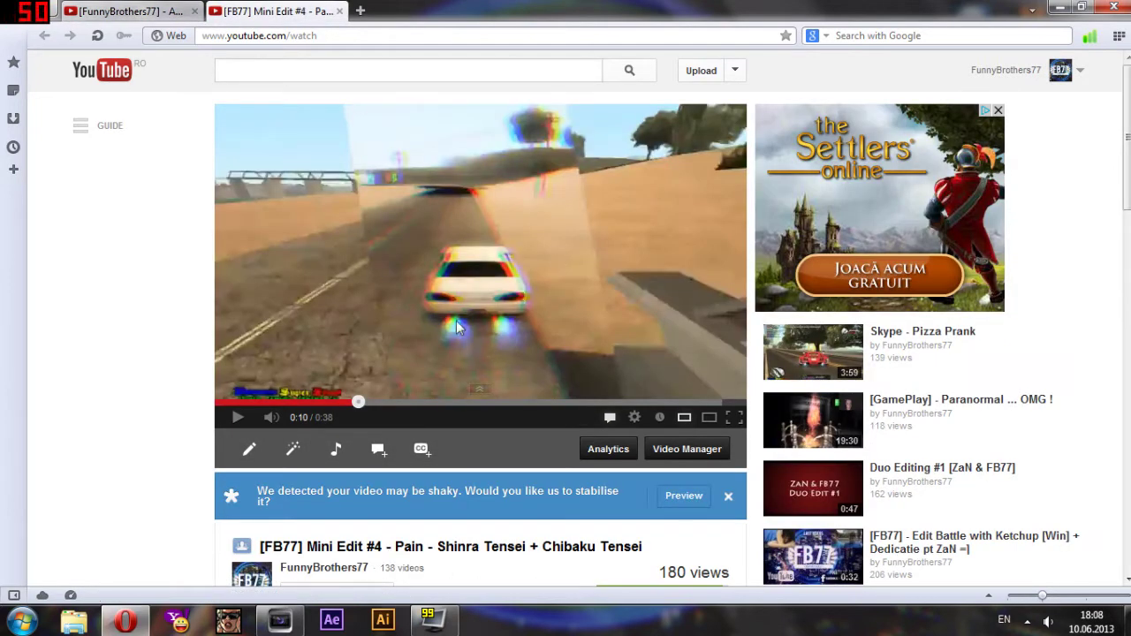
pyautogui.scroll(-1, 541, 325)
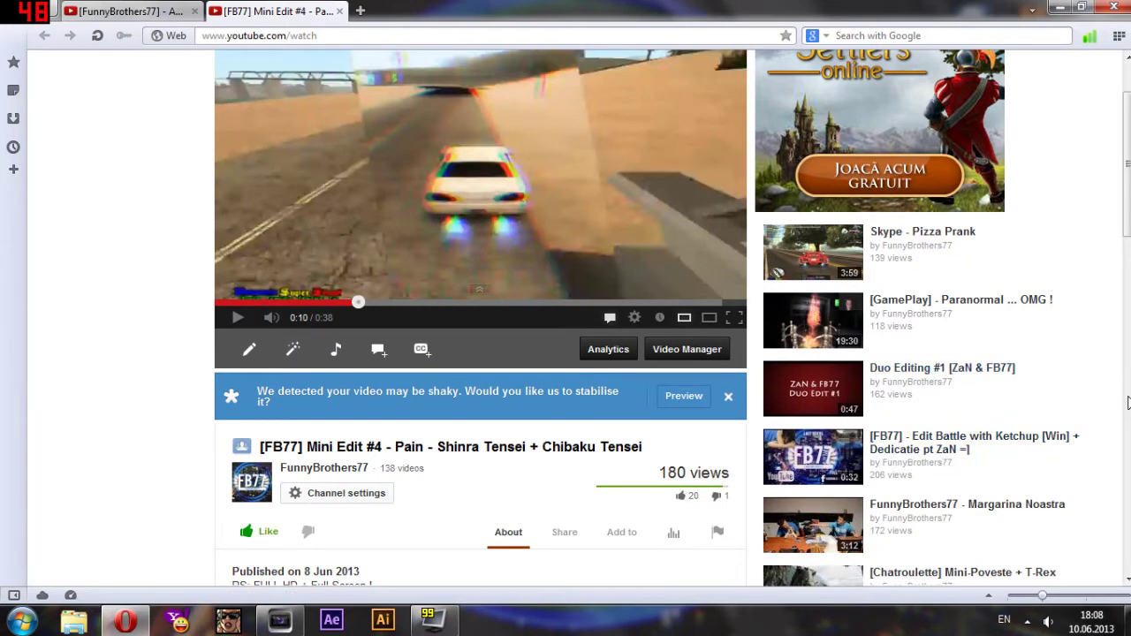
pyautogui.scroll(-4, 196, 221)
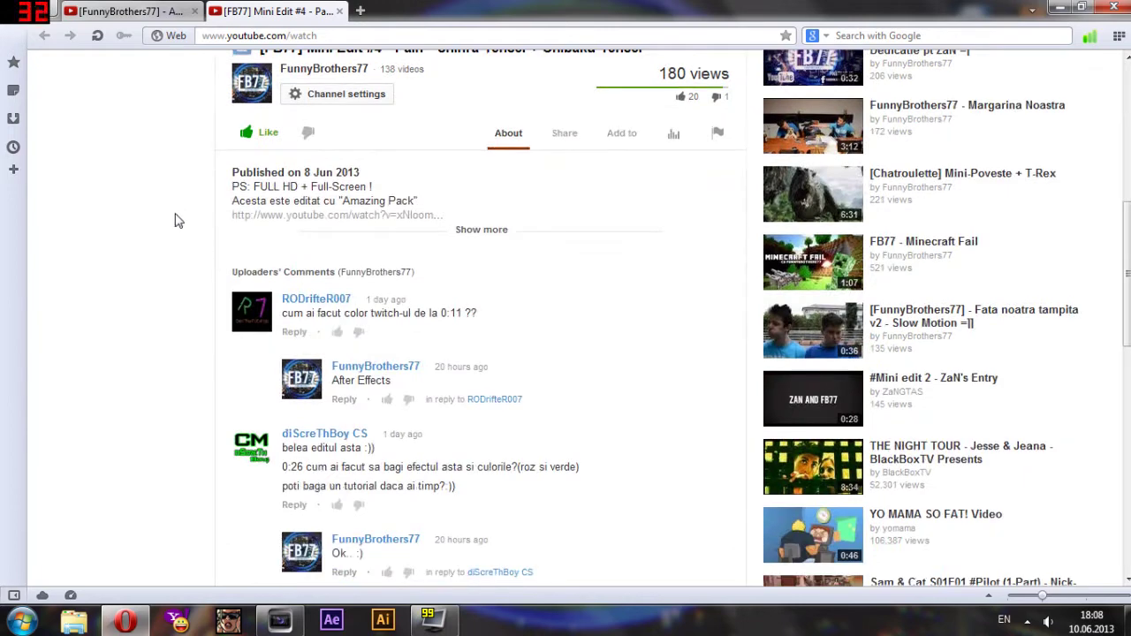
pyautogui.scroll(5, 181, 217)
# Switch to Vegas Pro and insert a new video track above the car clip.
pyautogui.click(279, 623)
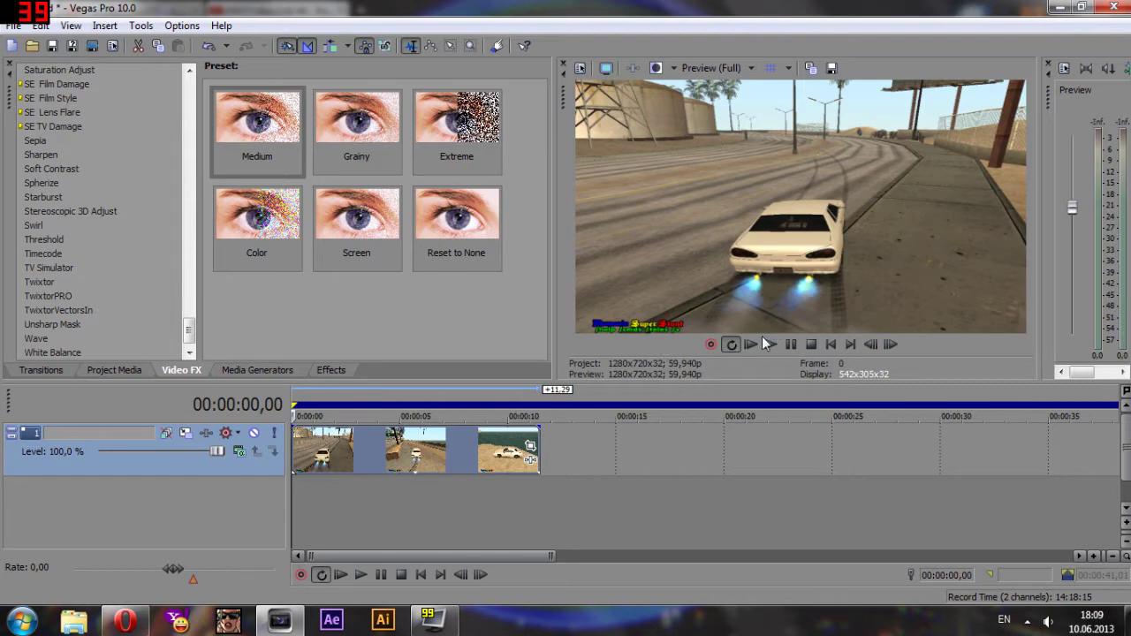
pyautogui.click(105, 26)
pyautogui.click(126, 103)
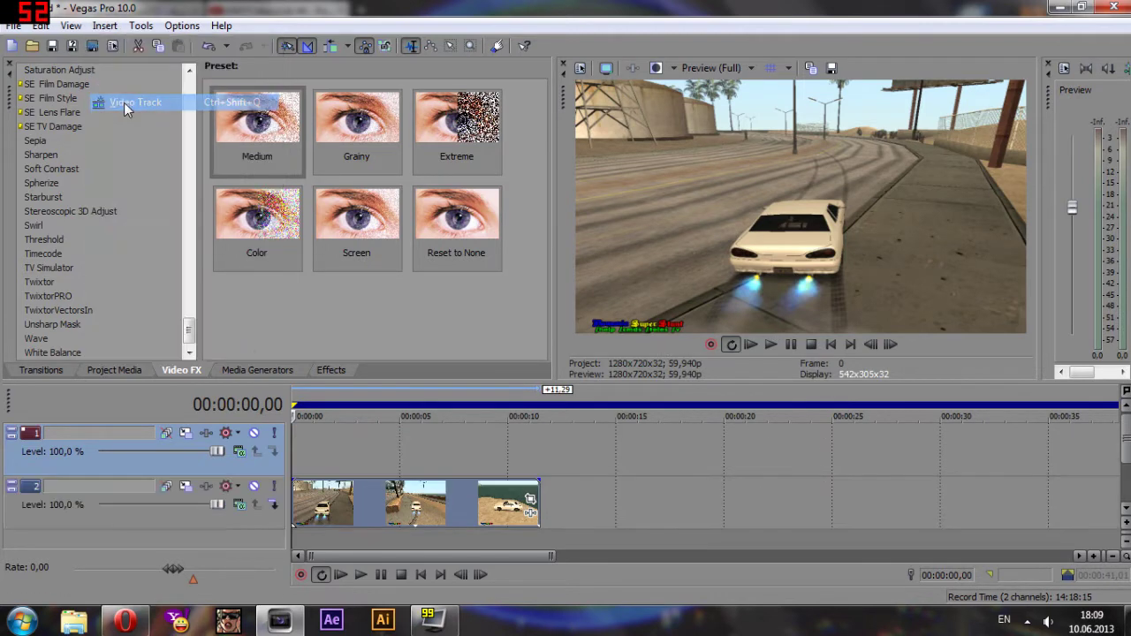
# Add a white Solid Color generator to the start of the new track and make its colour fully transparent.
pyautogui.click(264, 370)
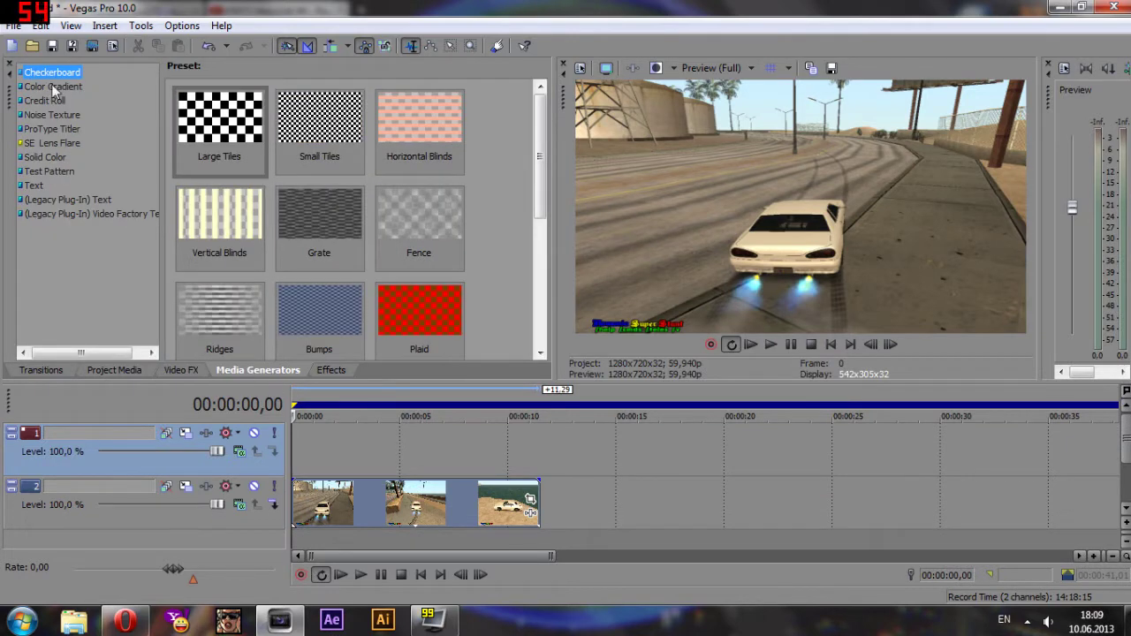
pyautogui.click(46, 158)
pyautogui.moveTo(228, 137); pyautogui.dragTo(305, 453)
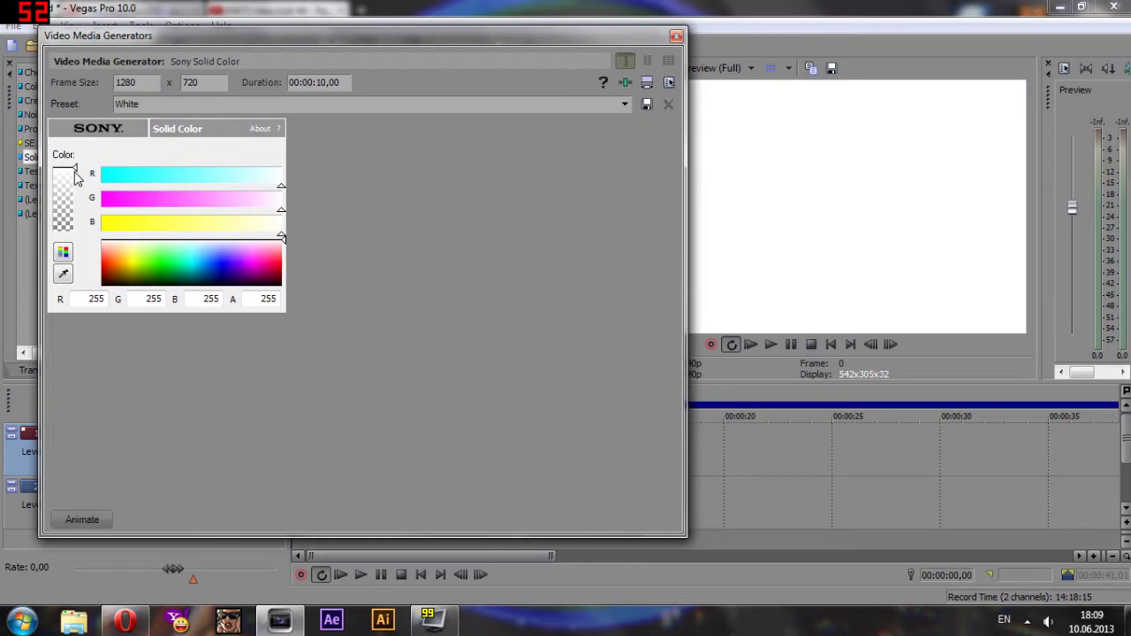
pyautogui.moveTo(75, 174); pyautogui.dragTo(129, 270)
pyautogui.moveTo(67, 177); pyautogui.dragTo(66, 231)
pyautogui.click(676, 36)
# Trim the transparent solid colour event to about 36 frames and shift it 9 frames from the timeline start.
pyautogui.scroll(2, 455, 489)
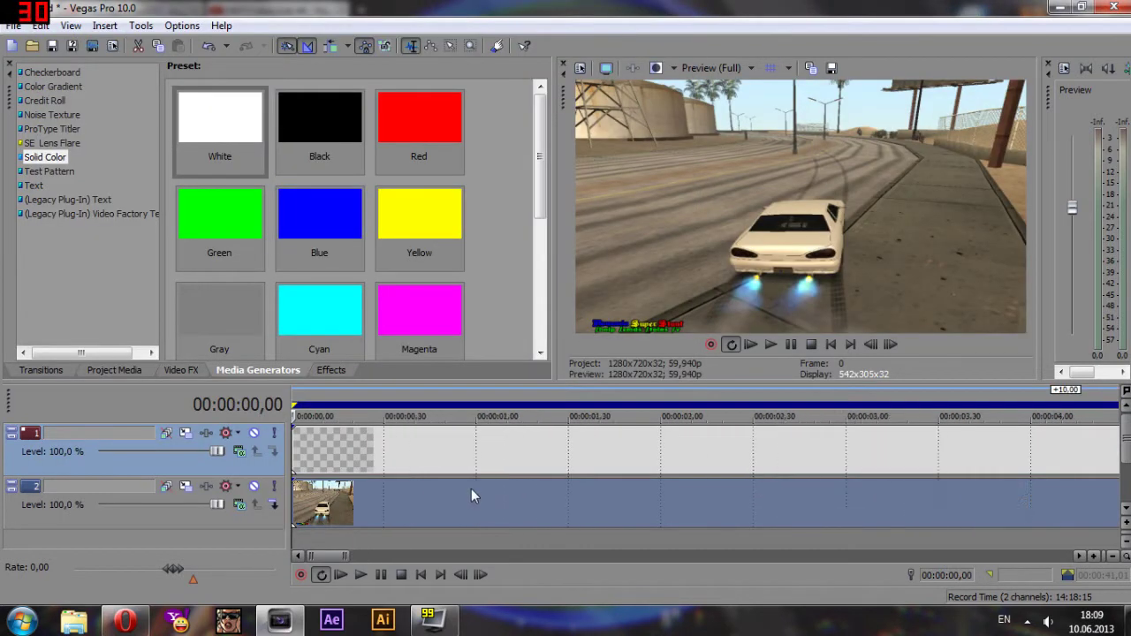
pyautogui.click(771, 345)
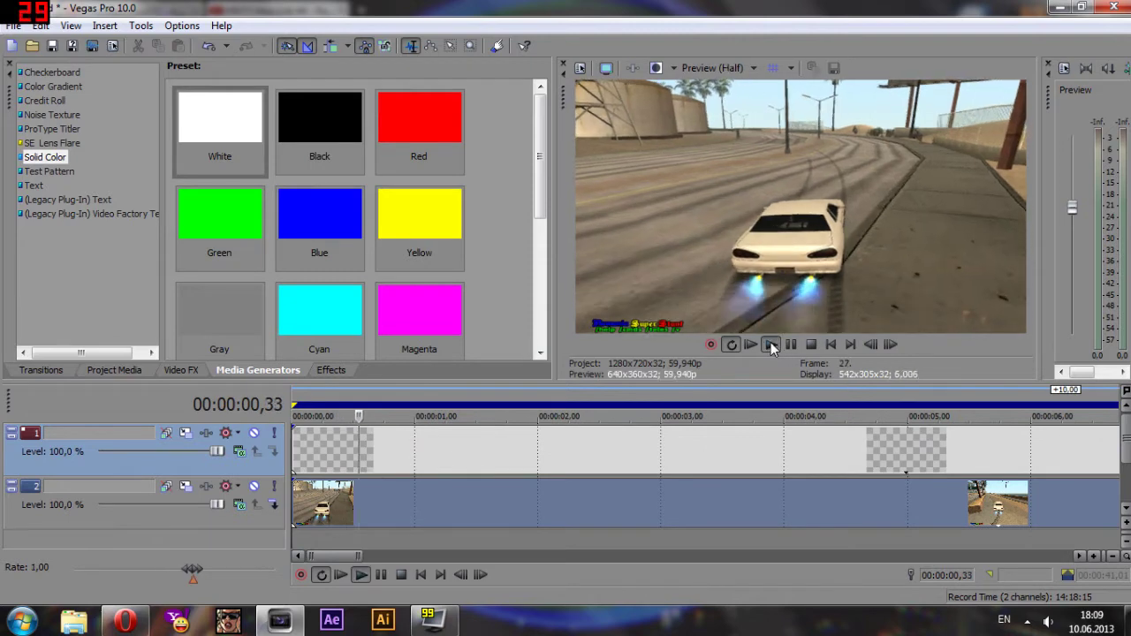
pyautogui.scroll(-3, 530, 486)
pyautogui.press('space')
pyautogui.moveTo(740, 473); pyautogui.dragTo(302, 475)
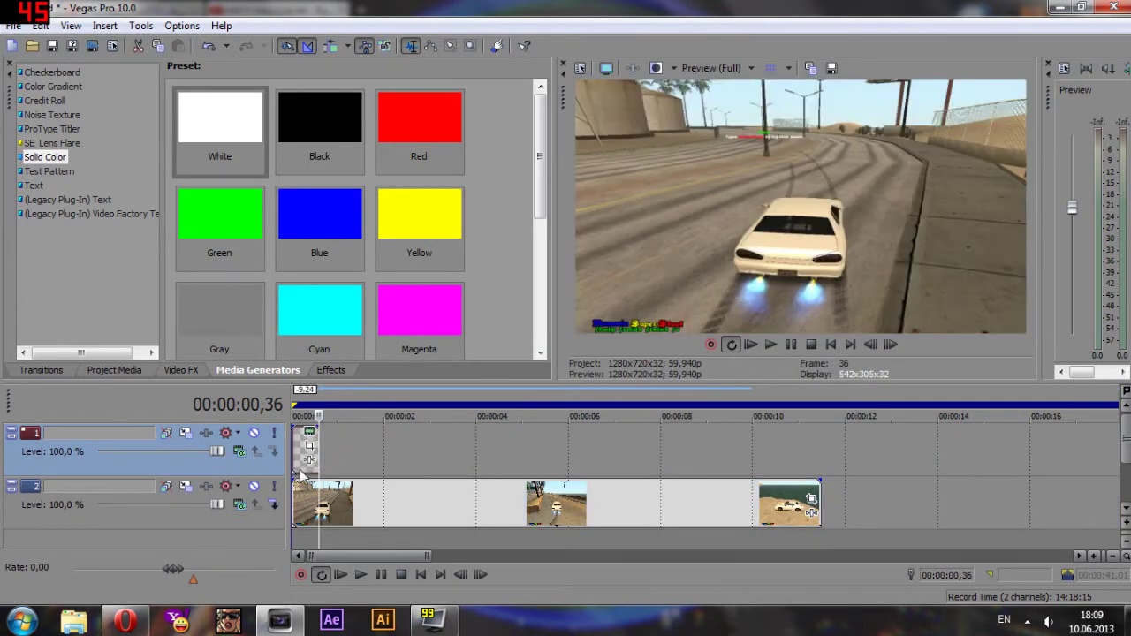
pyautogui.scroll(5, 302, 476)
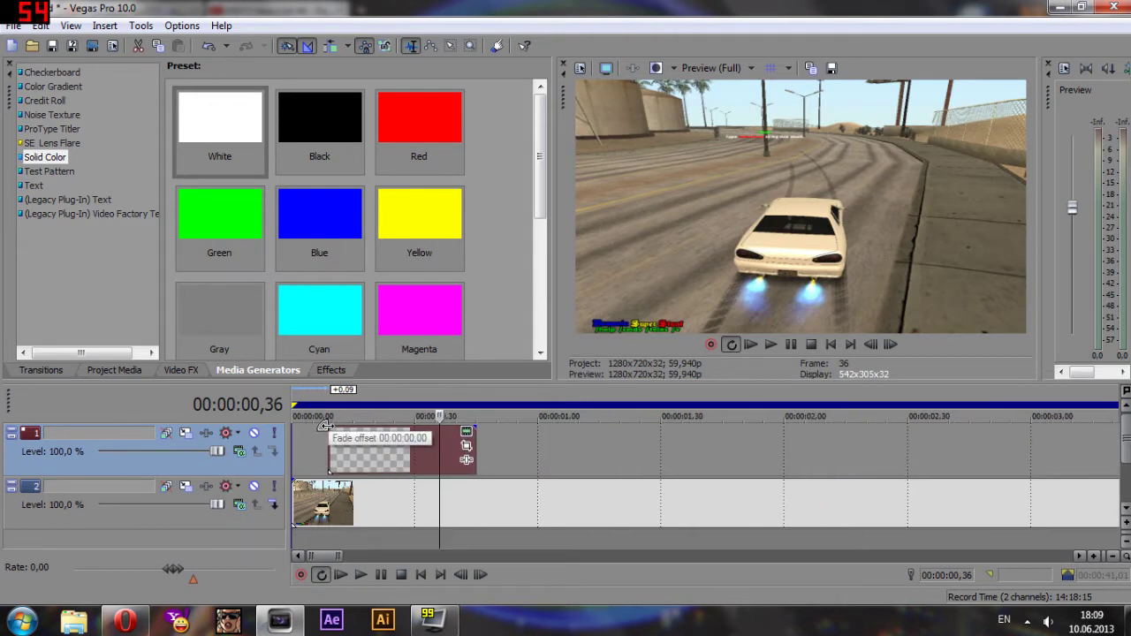
# Extend the solid colour event's fade-in over its whole length and apply the Iris transition preset Circle, Out, White Border to it.
pyautogui.moveTo(325, 425); pyautogui.dragTo(638, 464)
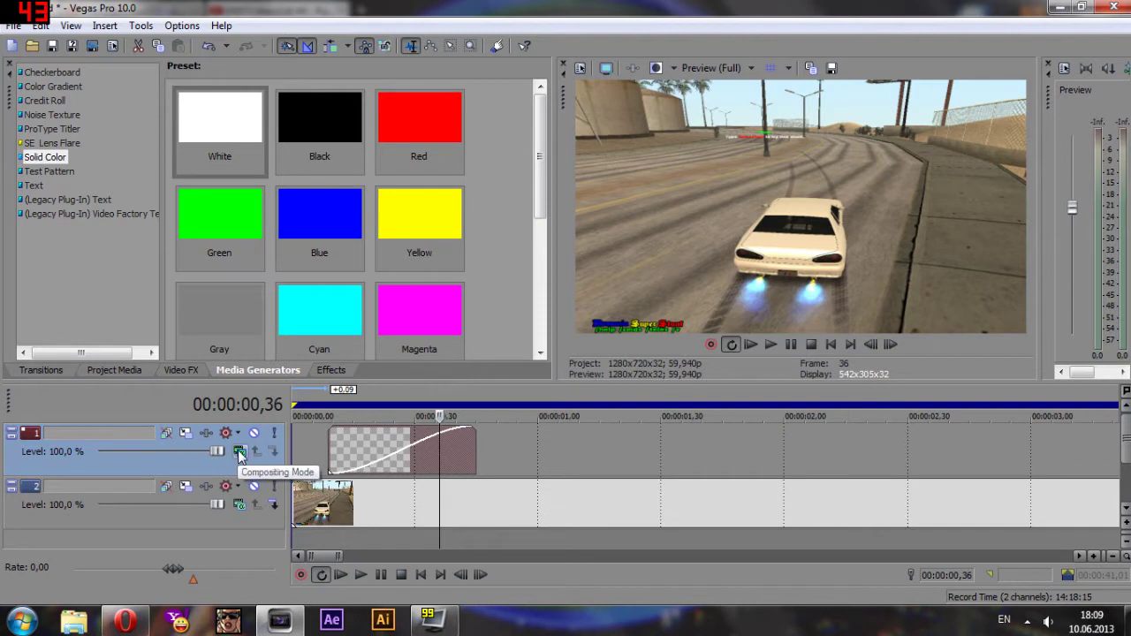
pyautogui.press('Left')
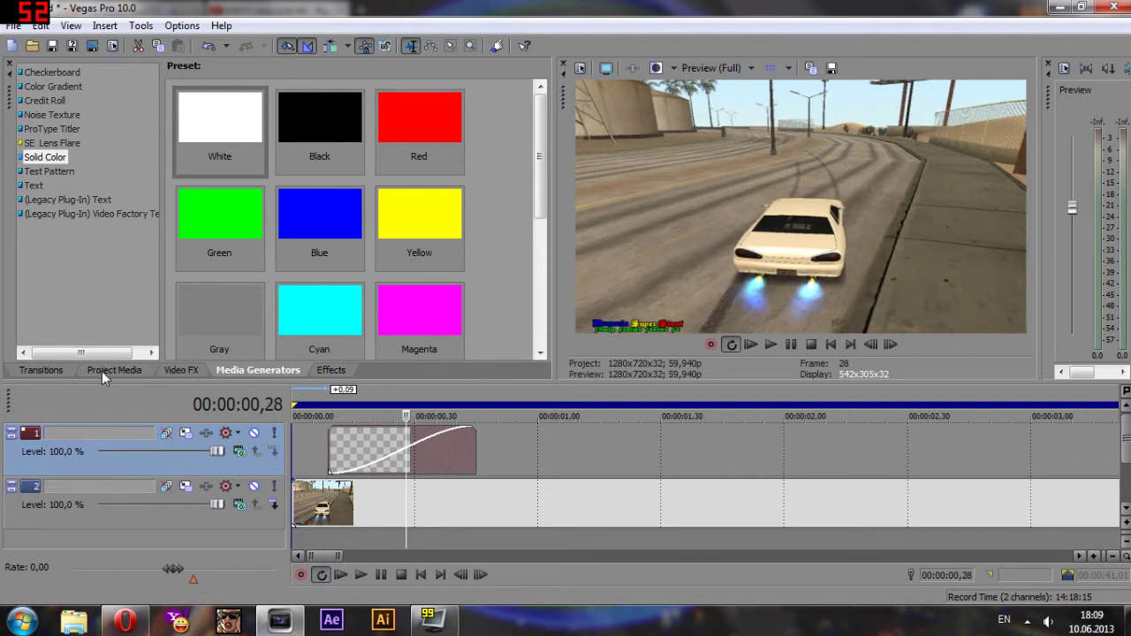
pyautogui.click(34, 371)
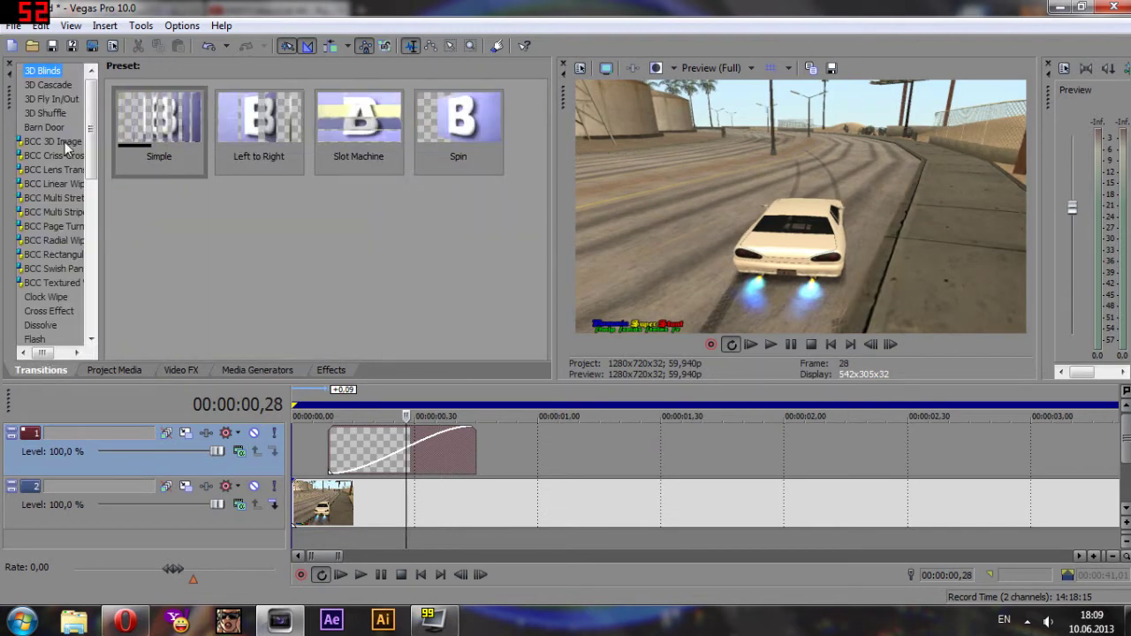
pyautogui.moveTo(91, 128); pyautogui.dragTo(96, 202)
pyautogui.click(31, 177)
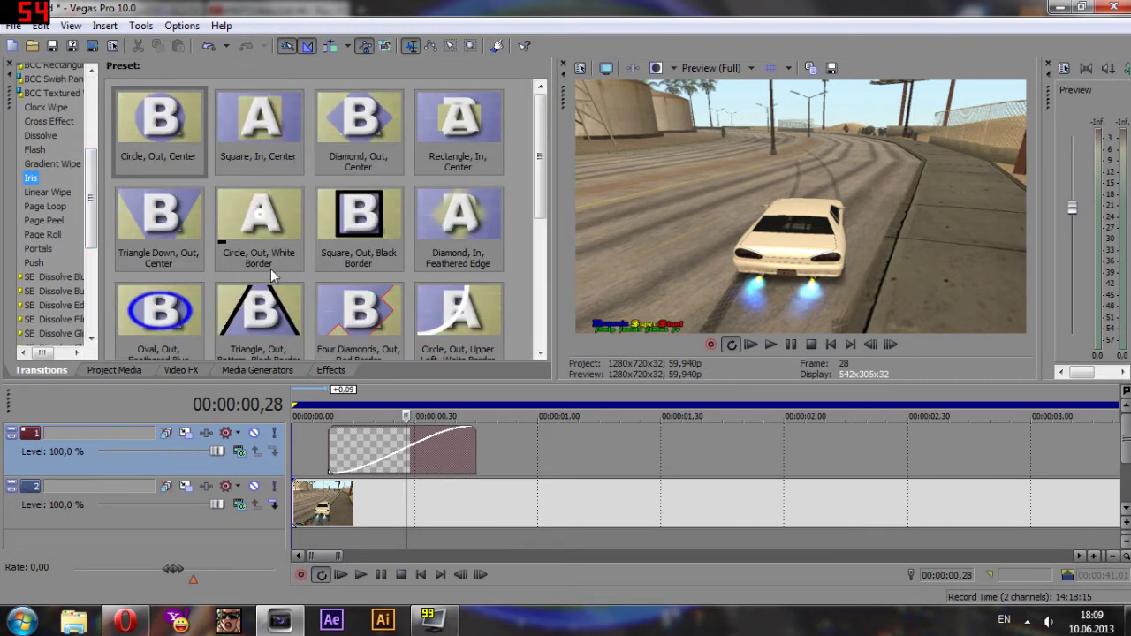
pyautogui.moveTo(256, 219); pyautogui.dragTo(346, 458)
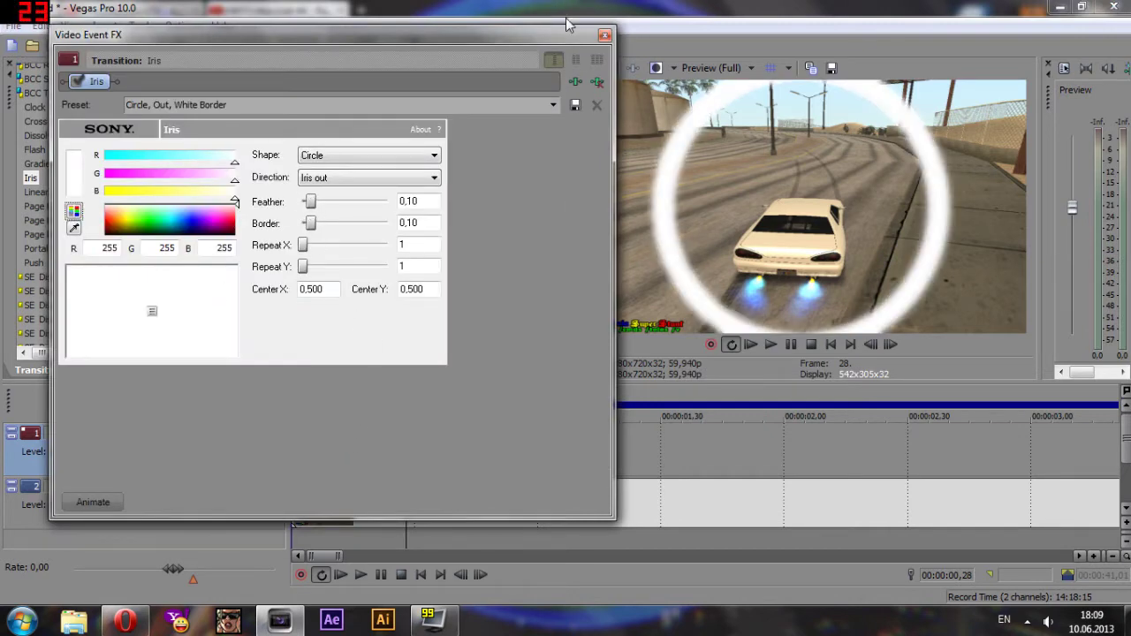
pyautogui.click(606, 36)
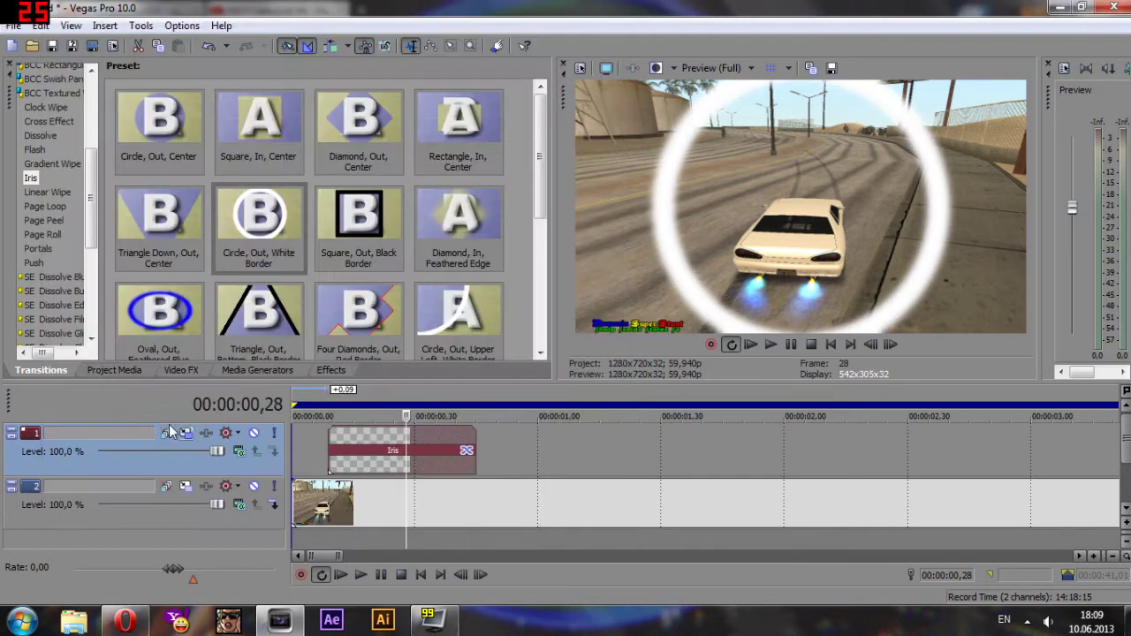
# Set track 1's compositing mode to Custom with the Sony Height Map effect, using the Low Extrusion preset.
pyautogui.click(251, 371)
pyautogui.click(186, 371)
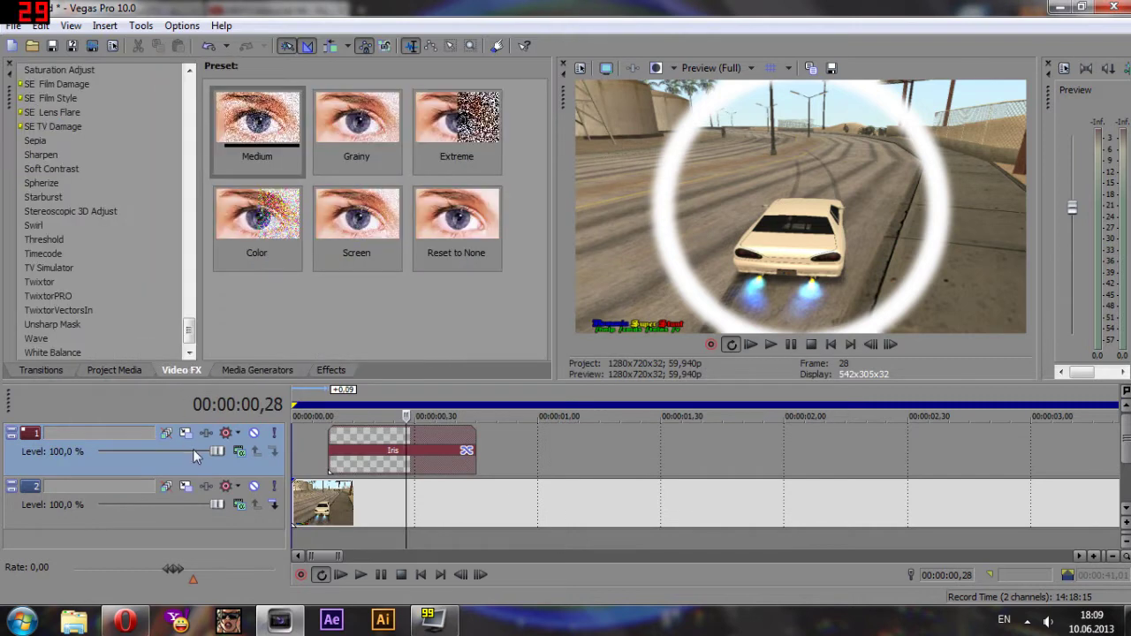
pyautogui.click(241, 452)
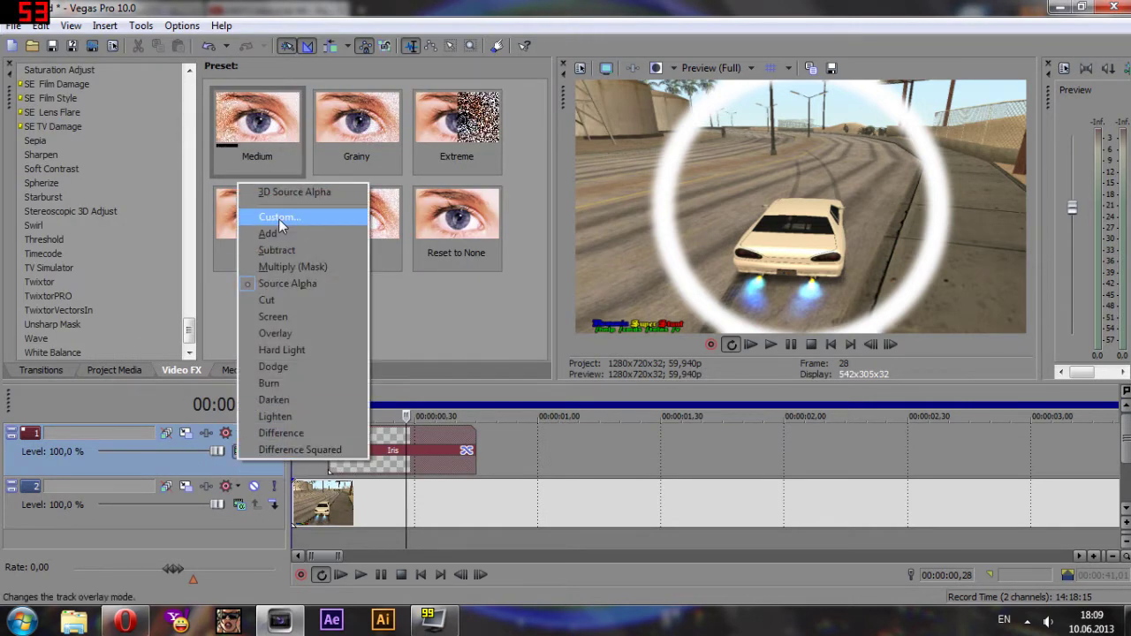
pyautogui.click(278, 219)
pyautogui.click(329, 342)
pyautogui.click(965, 186)
pyautogui.click(965, 135)
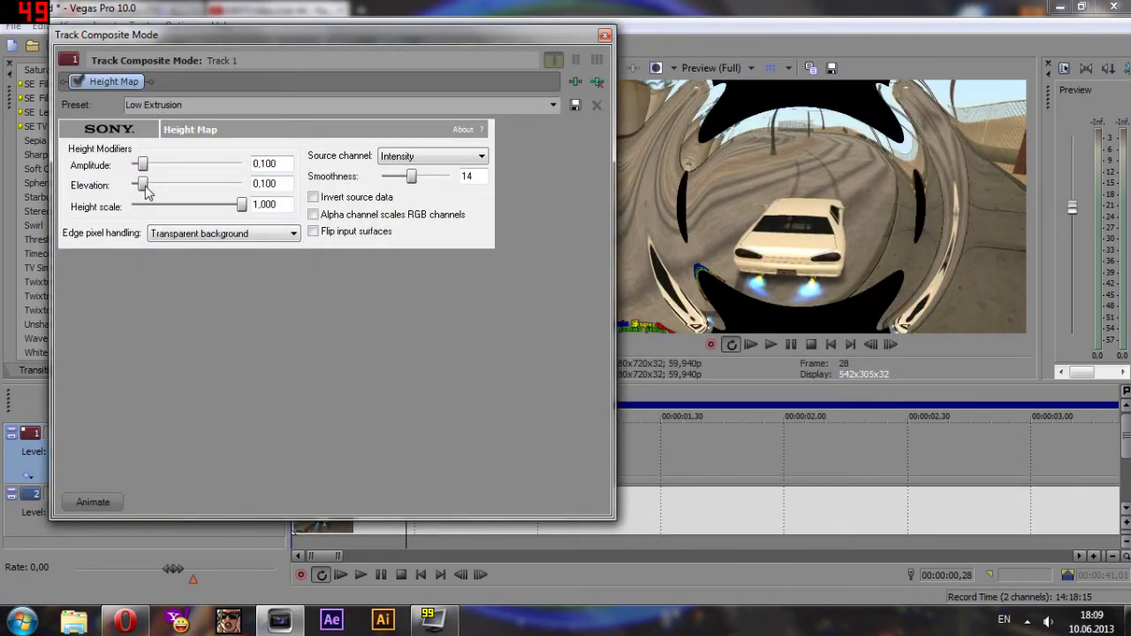
# Set the Height Map's elevation to 0,000 and its edge pixel handling to Wrap pixels around.
pyautogui.moveTo(144, 185); pyautogui.dragTo(12, 166)
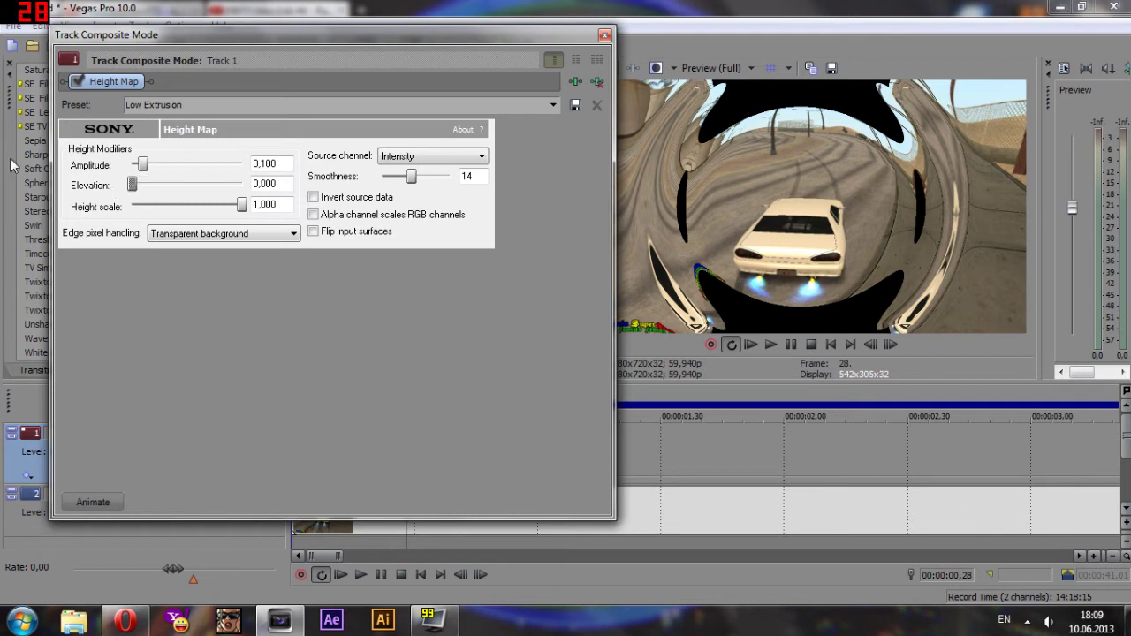
pyautogui.click(210, 235)
pyautogui.click(204, 261)
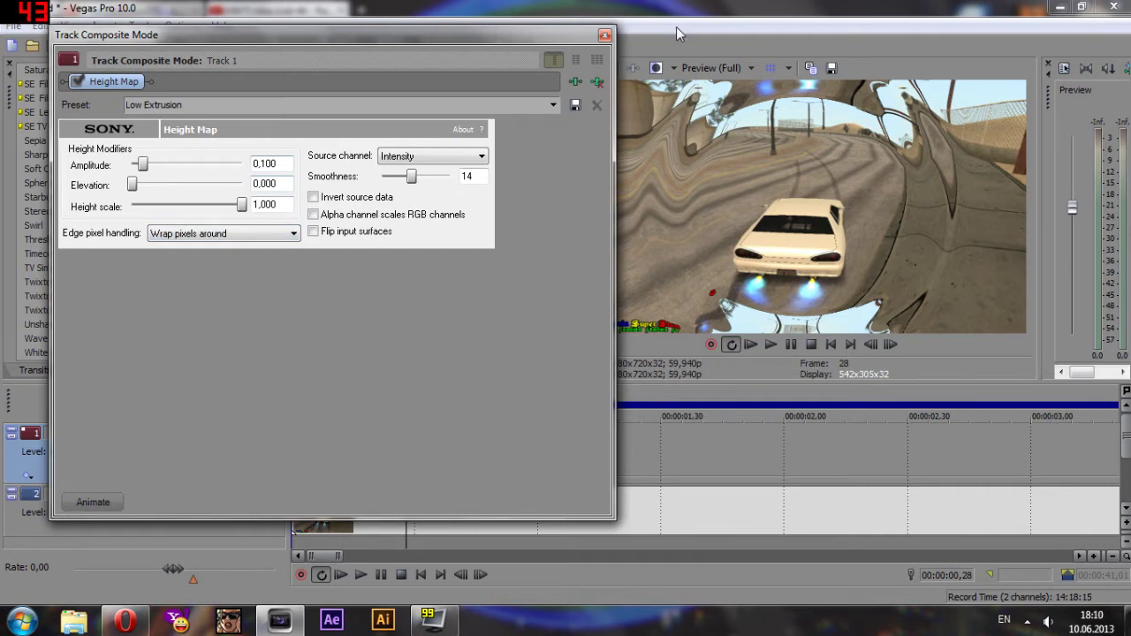
pyautogui.click(605, 34)
# Lower the preview quality to Draft (Auto) and play back the ripple effect.
pyautogui.click(770, 345)
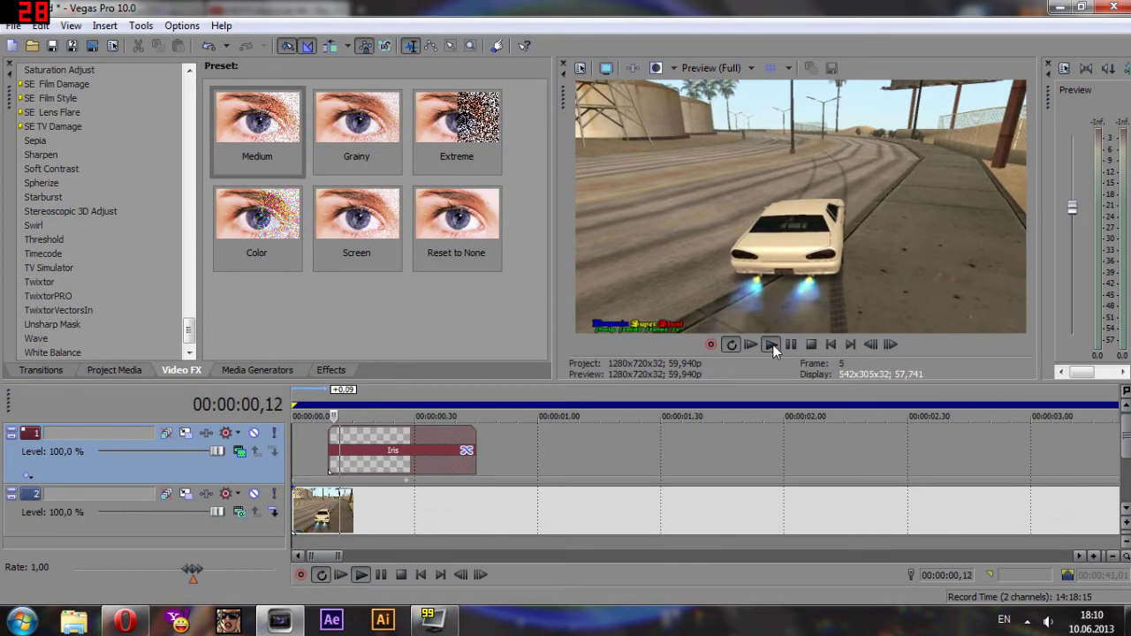
pyautogui.click(717, 68)
pyautogui.moveTo(730, 106)
pyautogui.click(789, 106)
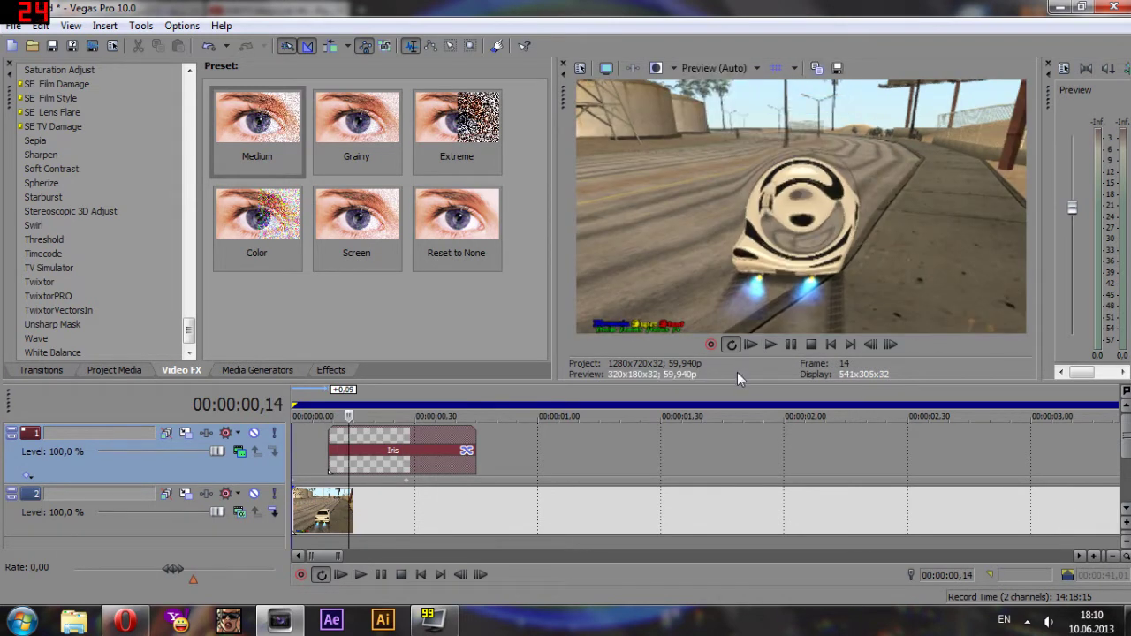
pyautogui.click(771, 343)
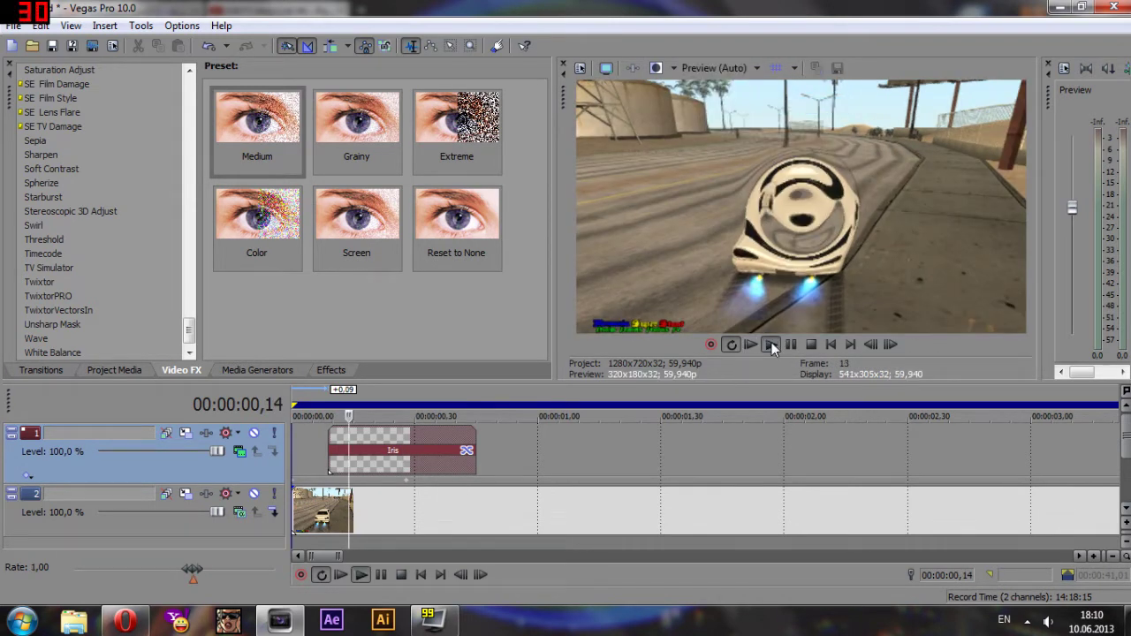
pyautogui.click(716, 70)
pyautogui.moveTo(717, 87)
pyautogui.click(796, 88)
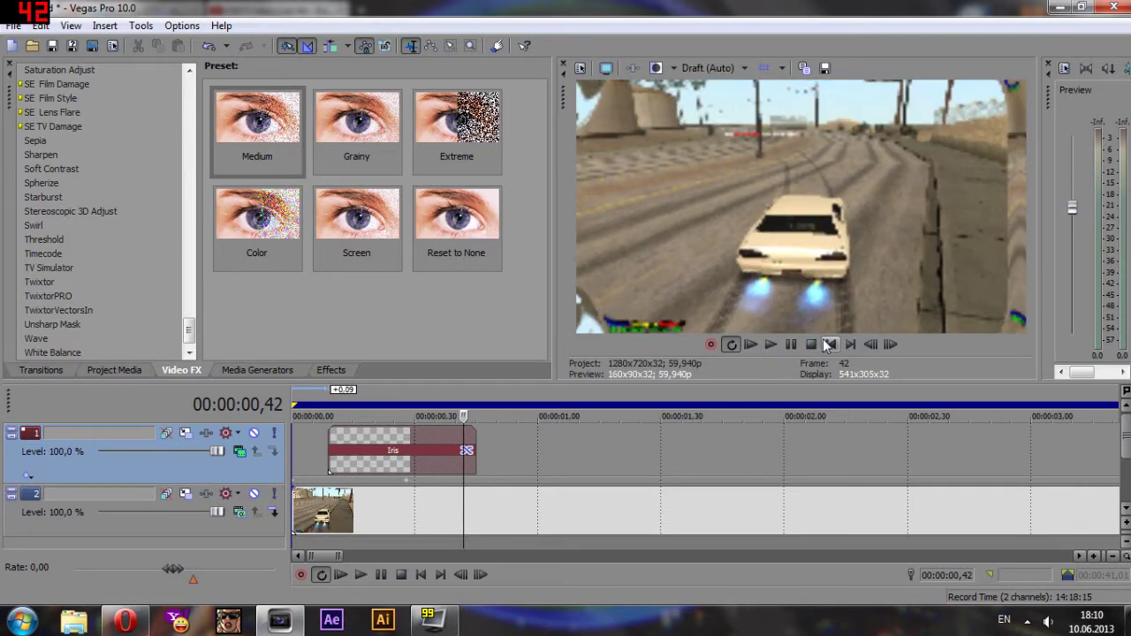
pyautogui.click(811, 344)
pyautogui.click(770, 345)
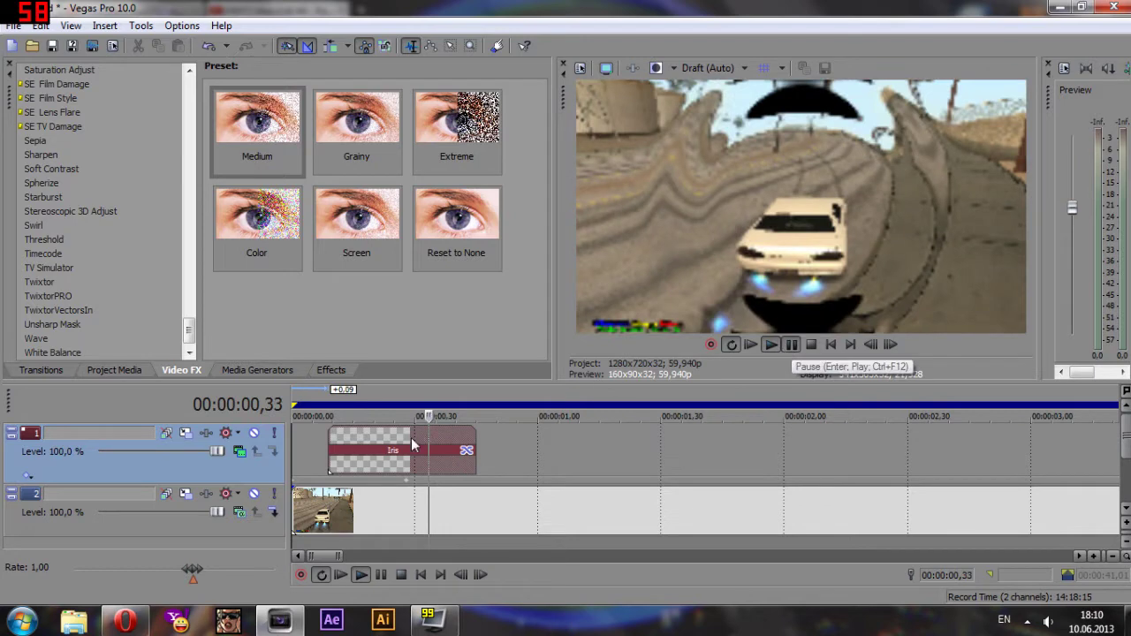
# Shorten the Iris event on track 1 to about 8 frames and move it 15 frames further along the timeline.
pyautogui.click(385, 464)
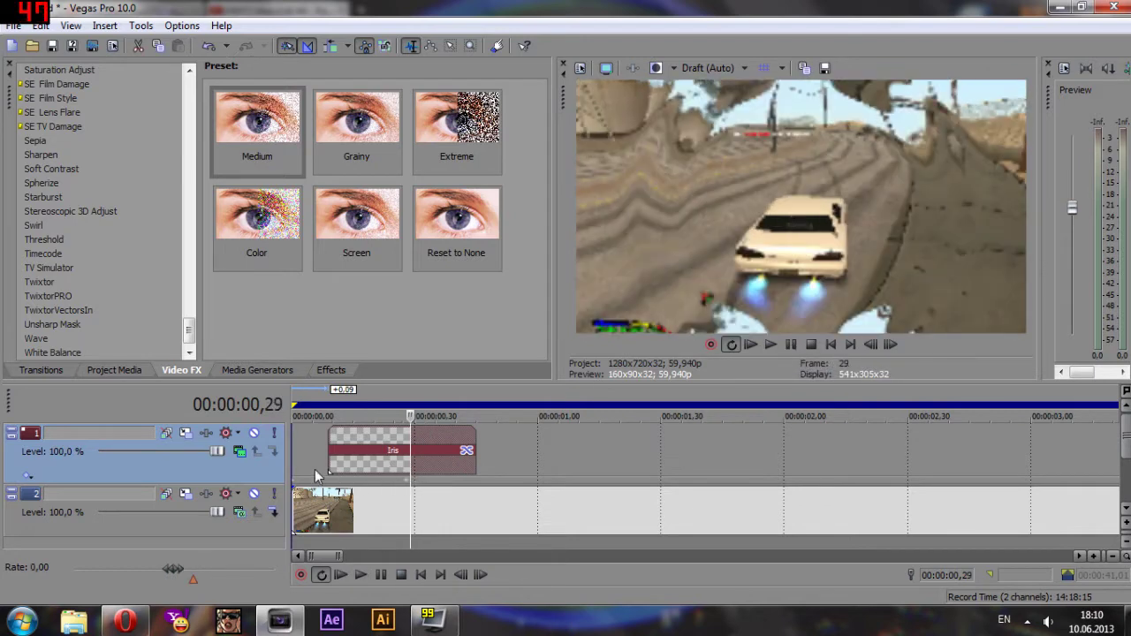
pyautogui.click(318, 472)
pyautogui.moveTo(468, 477); pyautogui.dragTo(408, 474)
pyautogui.click(343, 476)
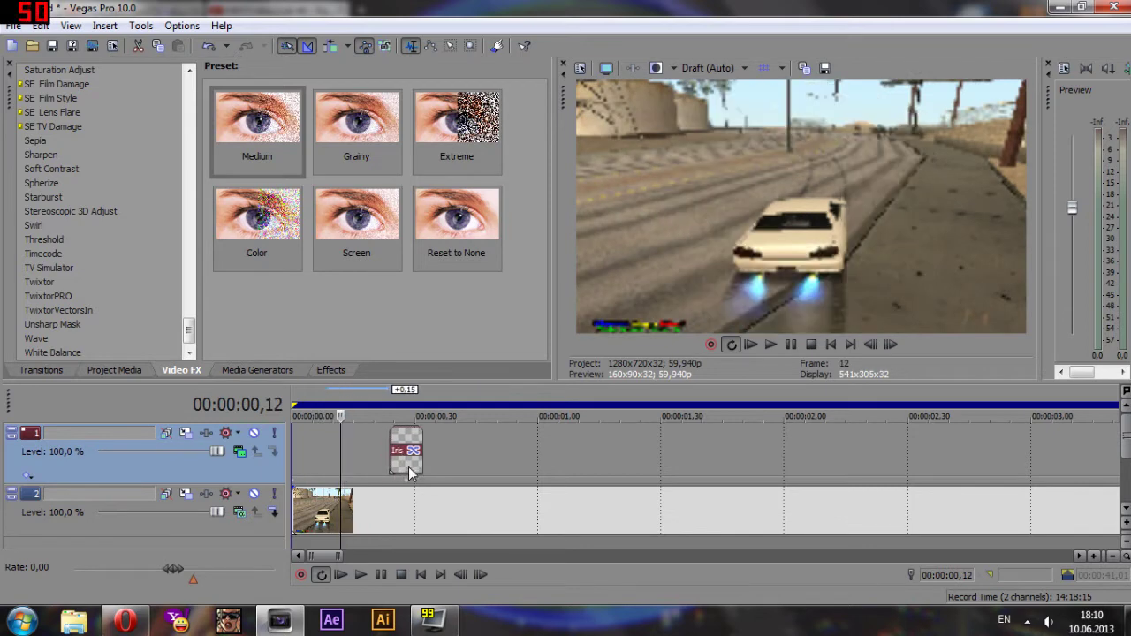
# Play back the shortened ripple effect and inspect individual frames within the Iris event.
pyautogui.click(769, 344)
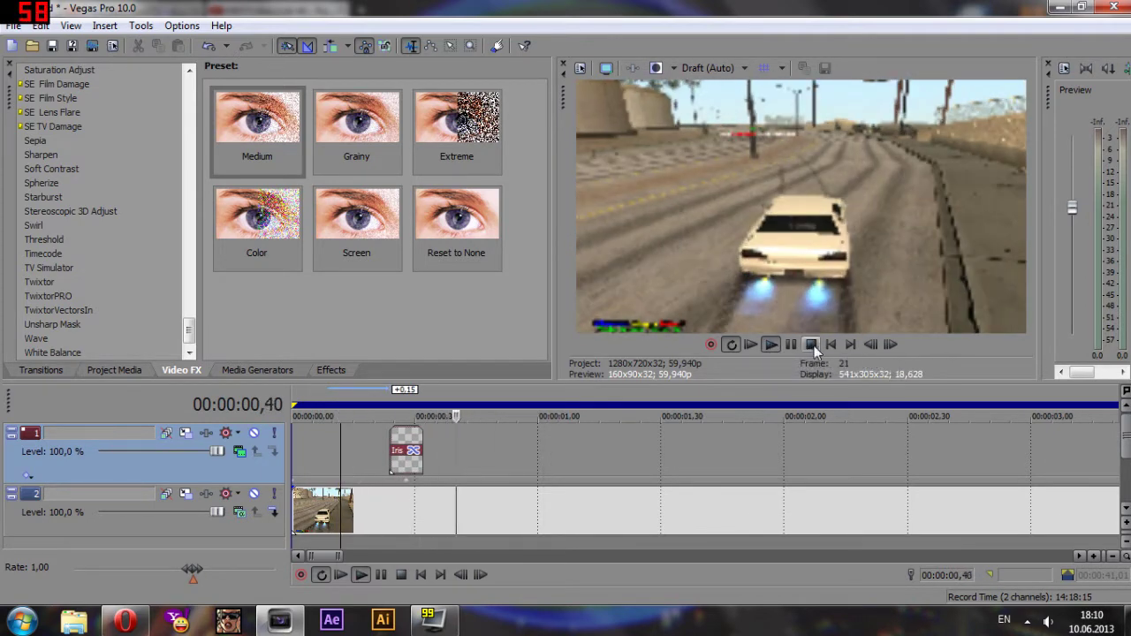
pyautogui.click(393, 476)
pyautogui.press('Return')
pyautogui.click(391, 464)
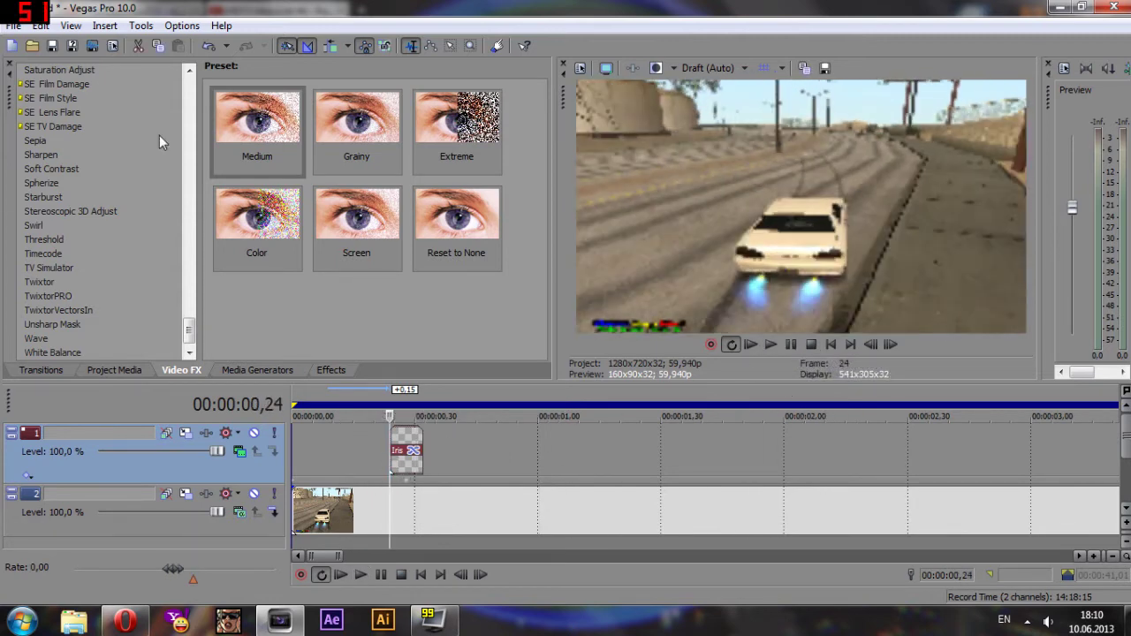
pyautogui.click(403, 472)
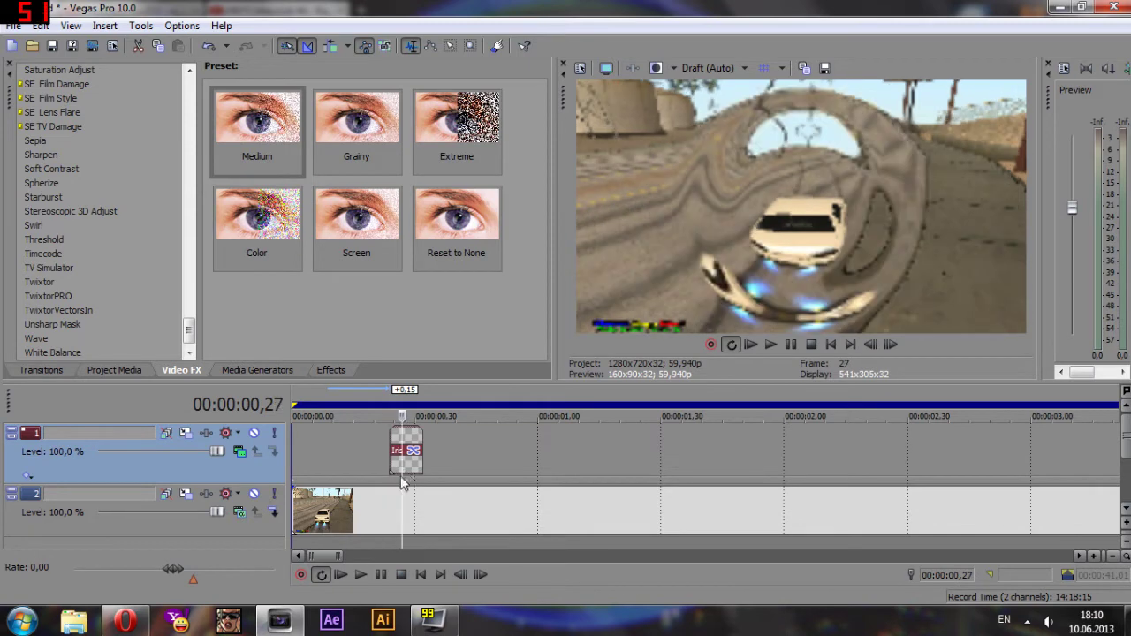
# Insert a new video track on top and place an Elliptical White to Black colour gradient on it, aligned with the Iris event's start.
pyautogui.scroll(2, 432, 464)
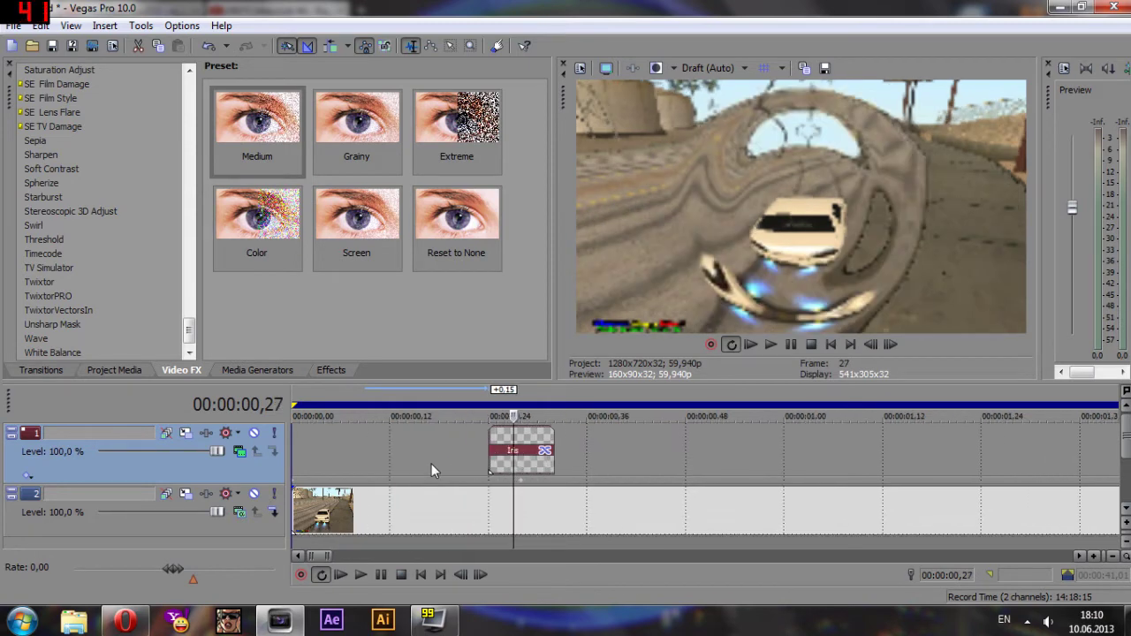
pyautogui.click(106, 26)
pyautogui.click(121, 102)
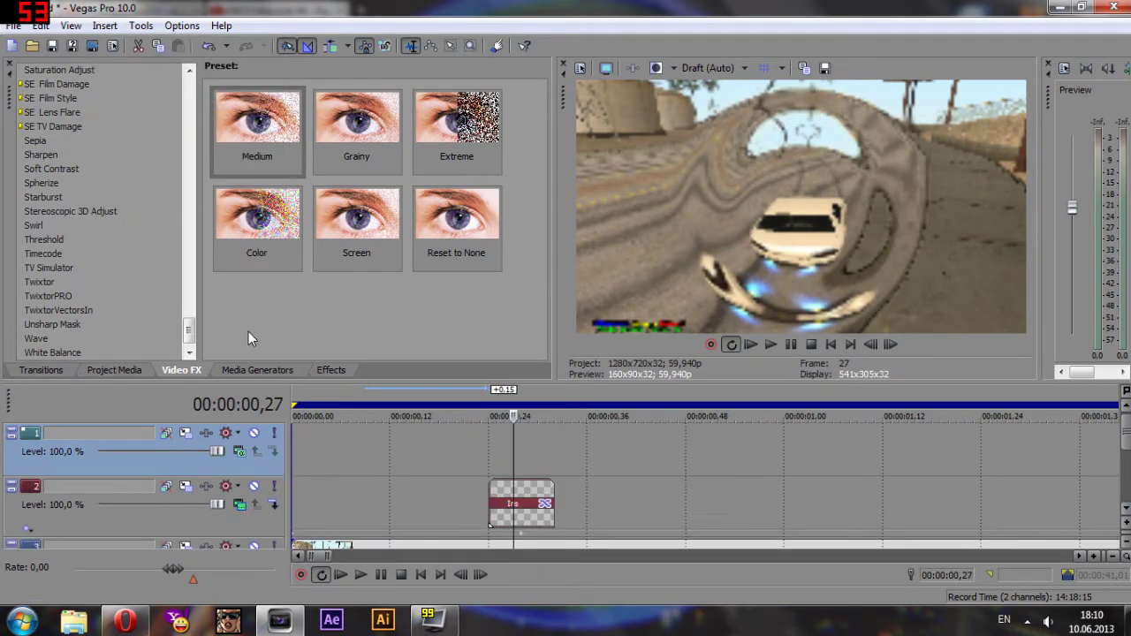
pyautogui.click(243, 370)
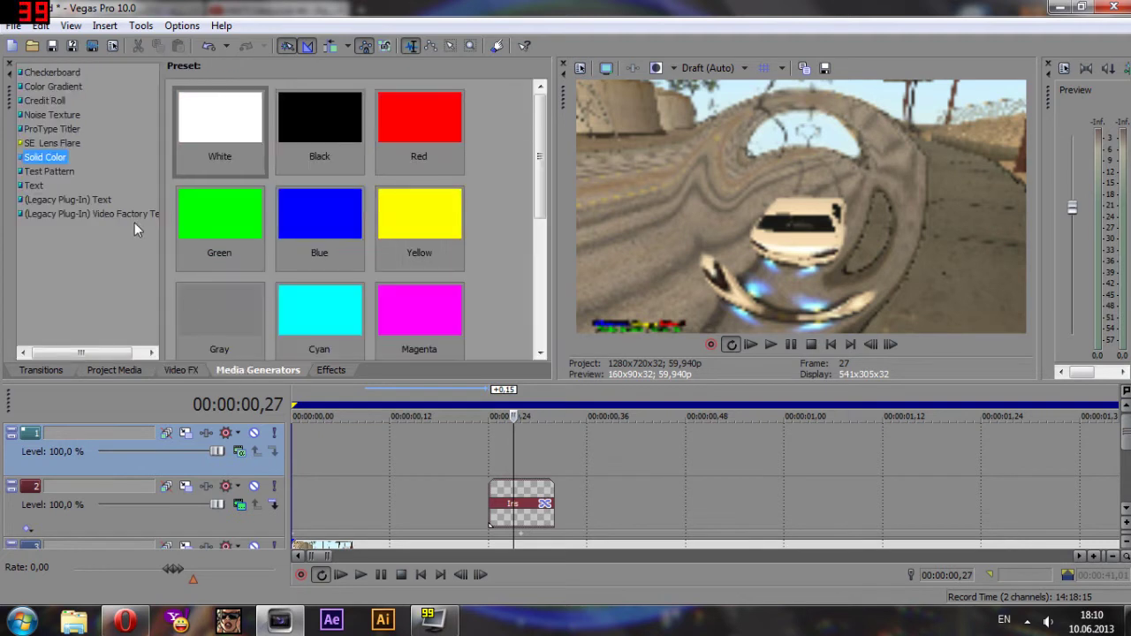
pyautogui.click(58, 89)
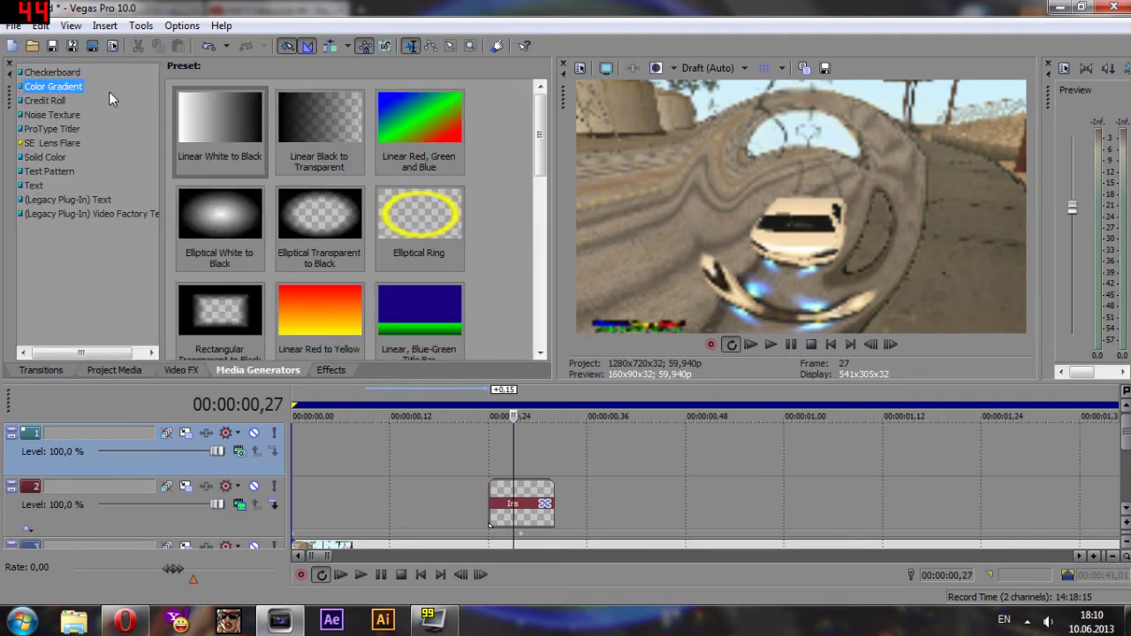
pyautogui.click(211, 207)
pyautogui.moveTo(211, 207); pyautogui.dragTo(497, 464)
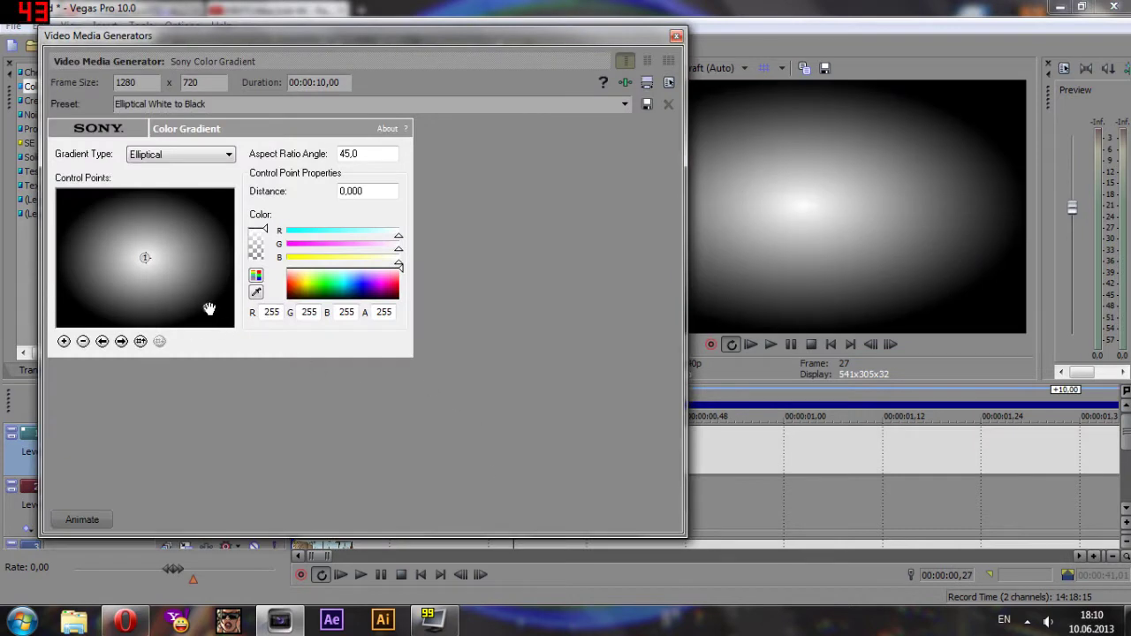
# Move the gradient's outer control point to a distance of 0,707, colour it turquoise, and make the centre point black.
pyautogui.moveTo(208, 308); pyautogui.dragTo(419, 427)
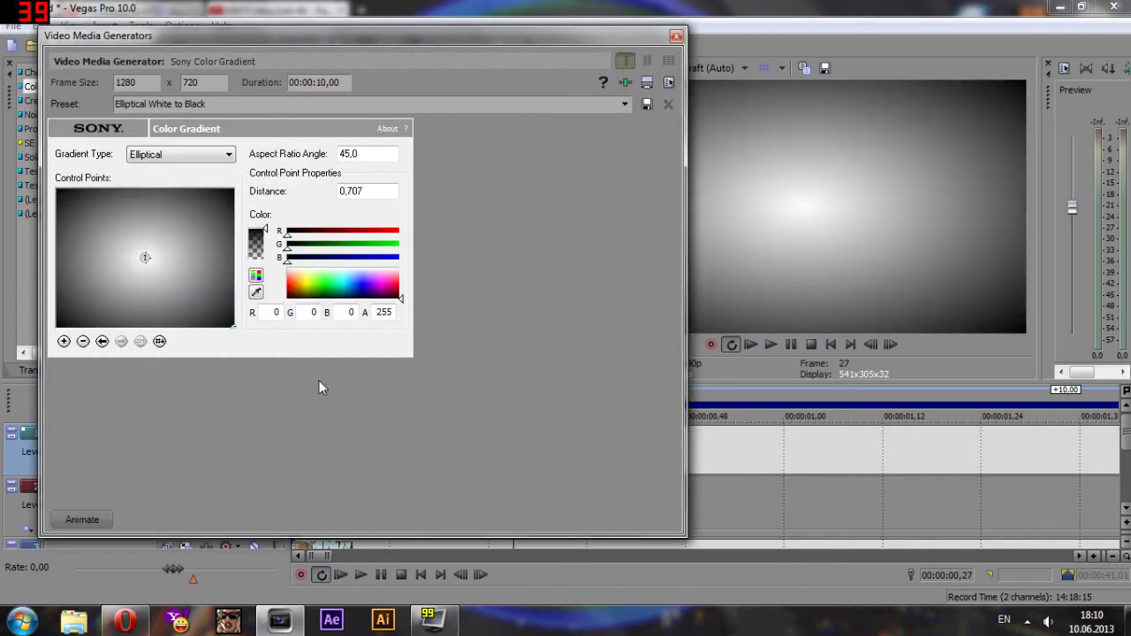
pyautogui.moveTo(303, 287); pyautogui.dragTo(343, 284)
pyautogui.click(144, 256)
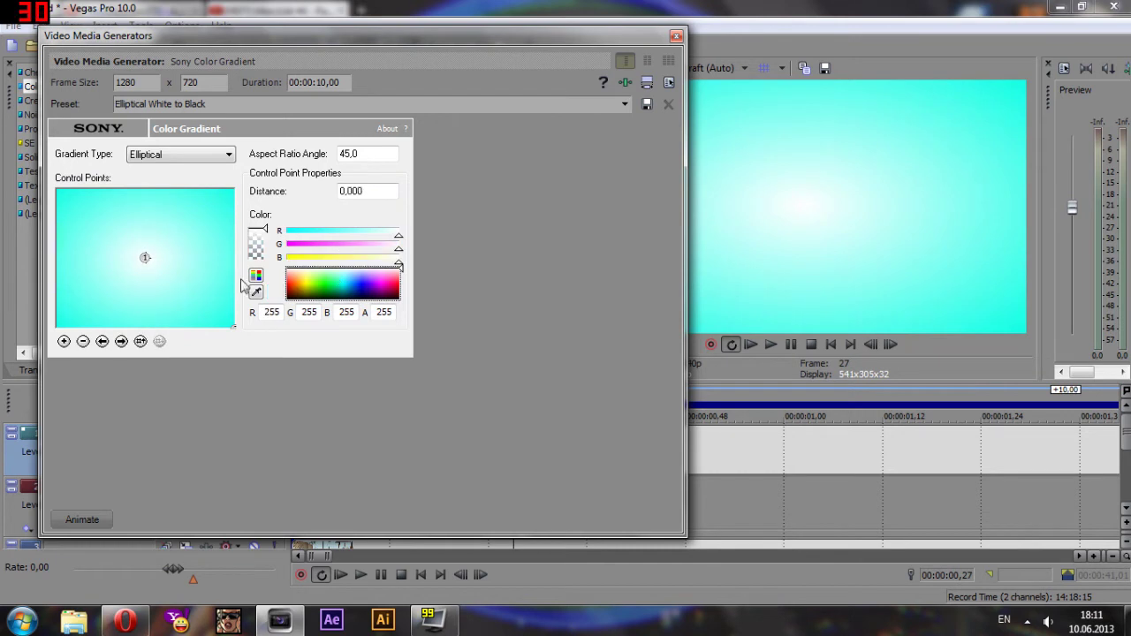
pyautogui.click(322, 299)
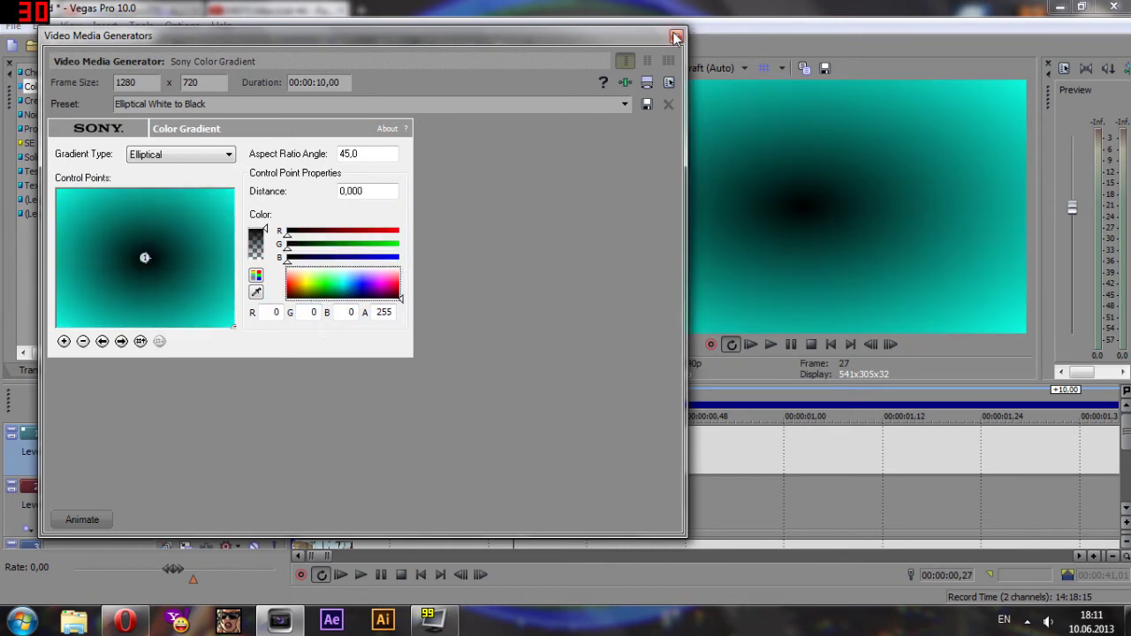
pyautogui.click(676, 37)
# Shorten the gradient event on track 1 to 8 frames so it ends together with the Iris event below.
pyautogui.scroll(-8, 672, 504)
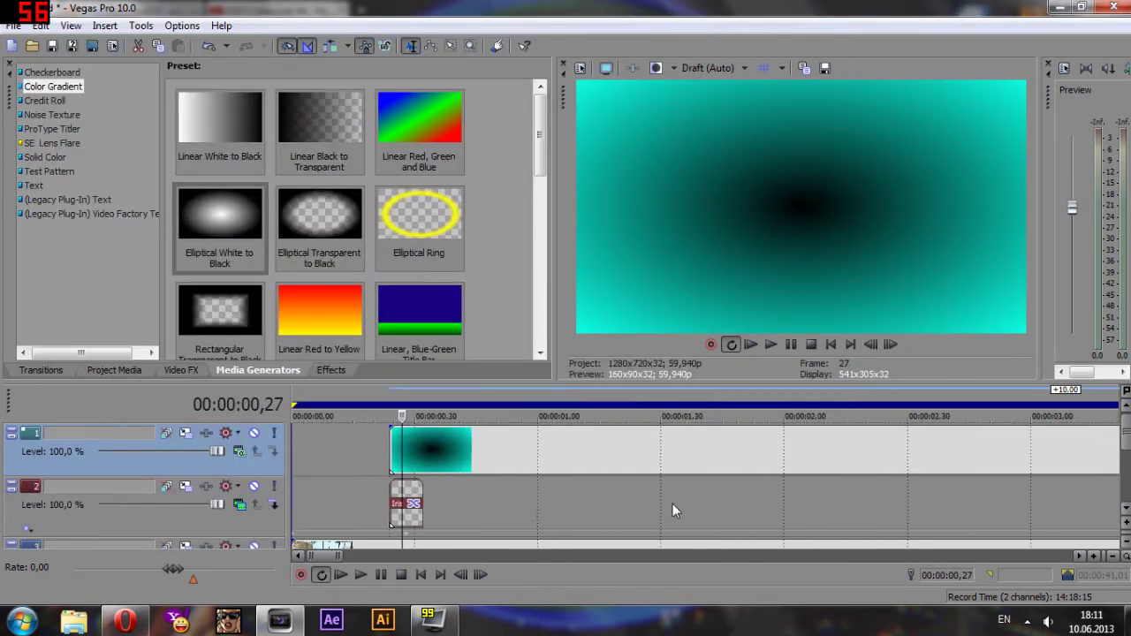
pyautogui.moveTo(926, 470); pyautogui.dragTo(326, 473)
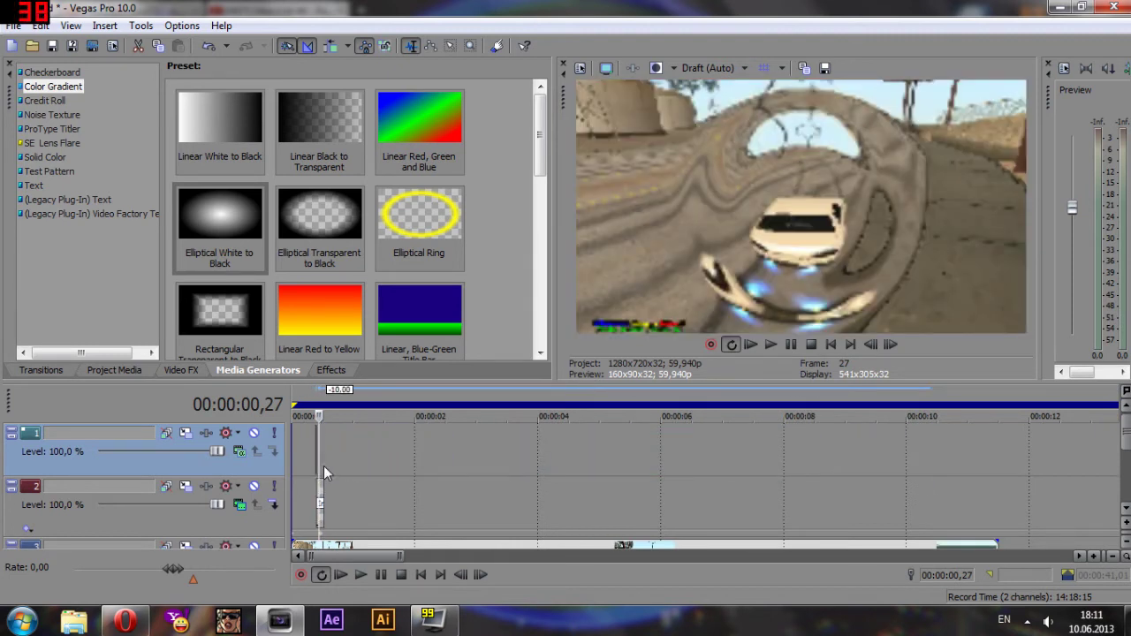
pyautogui.moveTo(320, 465)
pyautogui.mouseDown()
pyautogui.moveTo(930, 466)
pyautogui.moveTo(321, 469)
pyautogui.mouseUp()
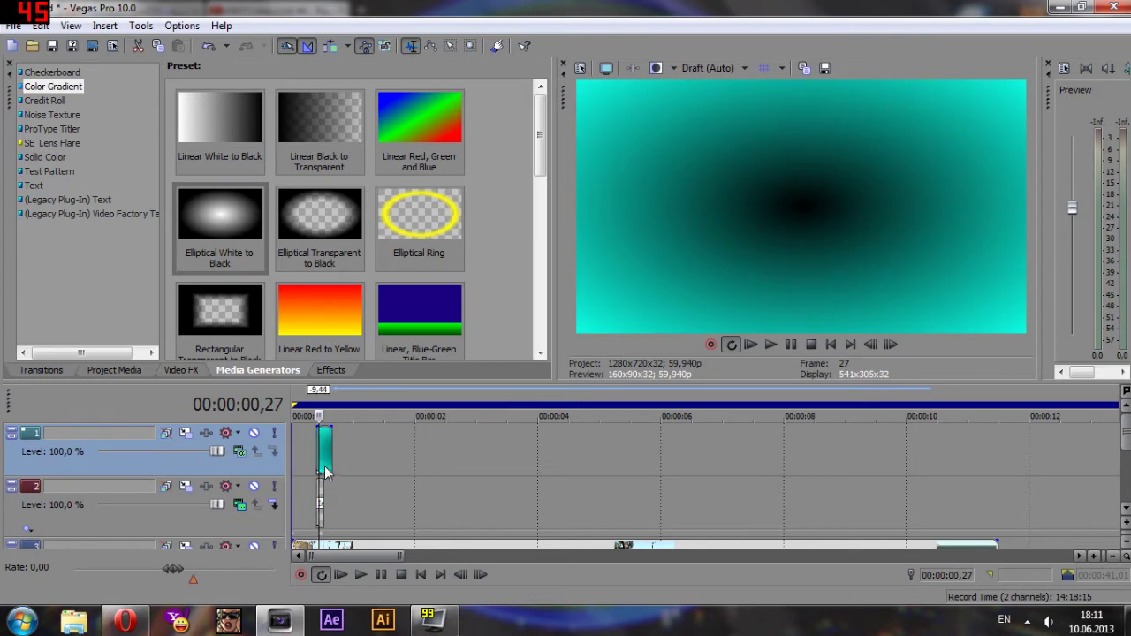
pyautogui.scroll(6, 322, 469)
pyautogui.moveTo(783, 466); pyautogui.dragTo(680, 437)
pyautogui.click(636, 446)
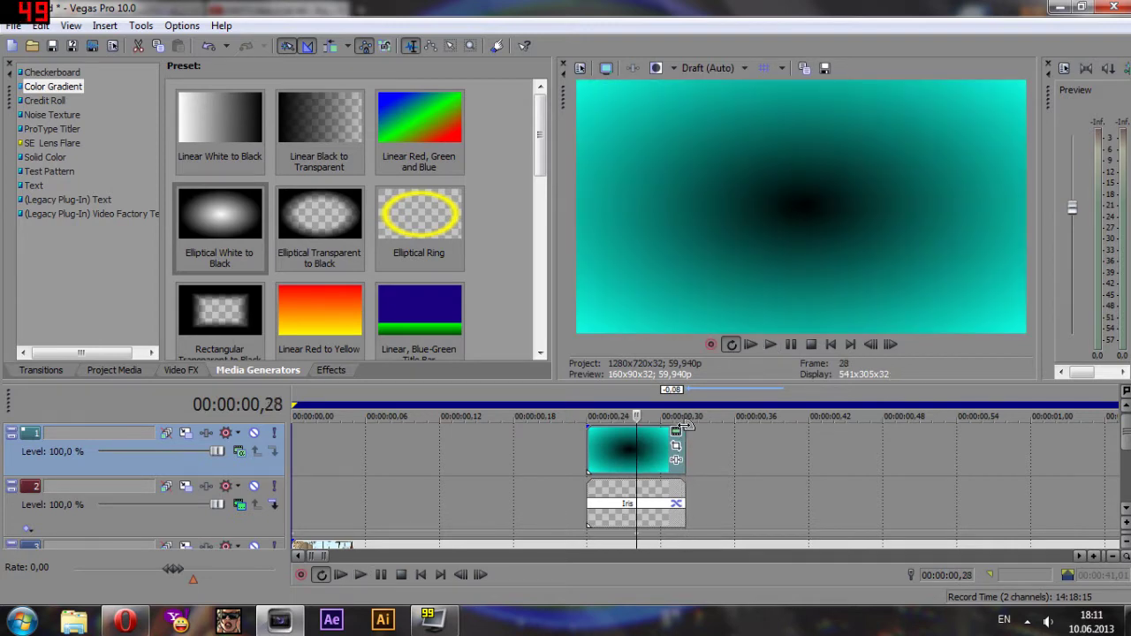
# Fade out the gradient event across its whole length and play back the result from just before the events.
pyautogui.moveTo(682, 429); pyautogui.dragTo(588, 428)
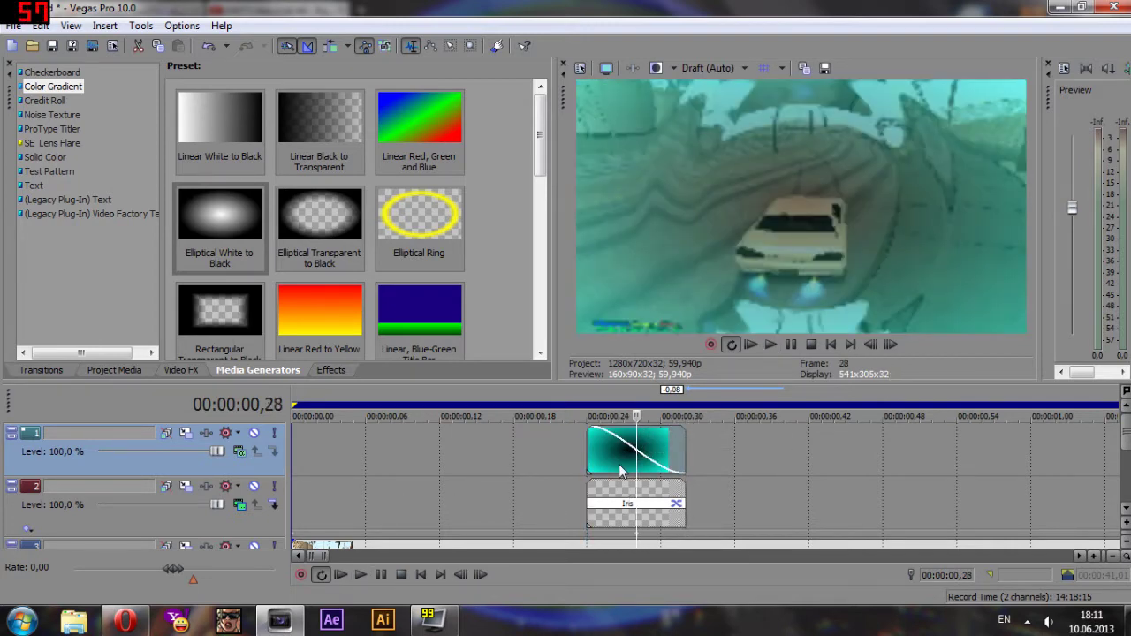
pyautogui.press('Left')
pyautogui.press('Left')
pyautogui.click(566, 451)
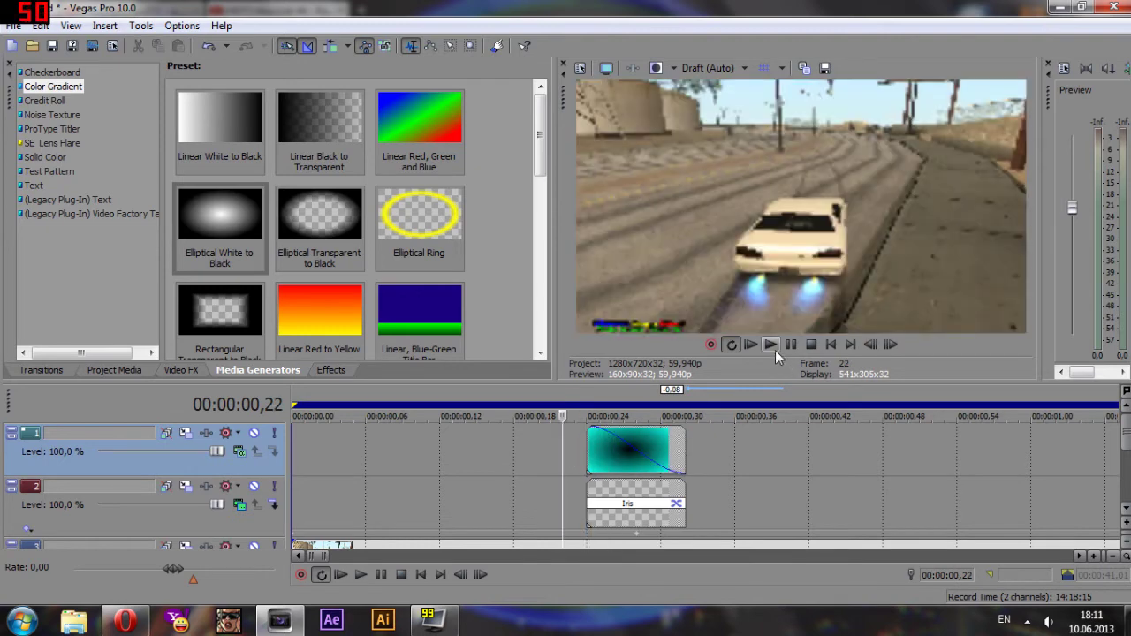
pyautogui.click(770, 344)
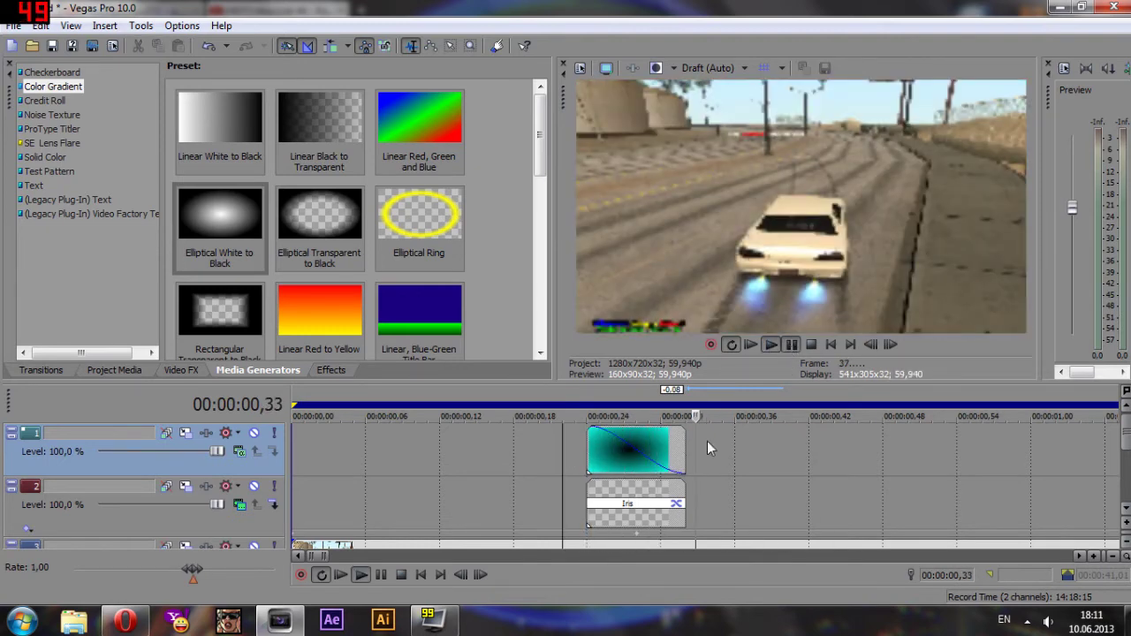
# Extend the gradient and Iris events by 23 frames each, to 31 frames, and play them back.
pyautogui.moveTo(685, 462); pyautogui.dragTo(970, 462)
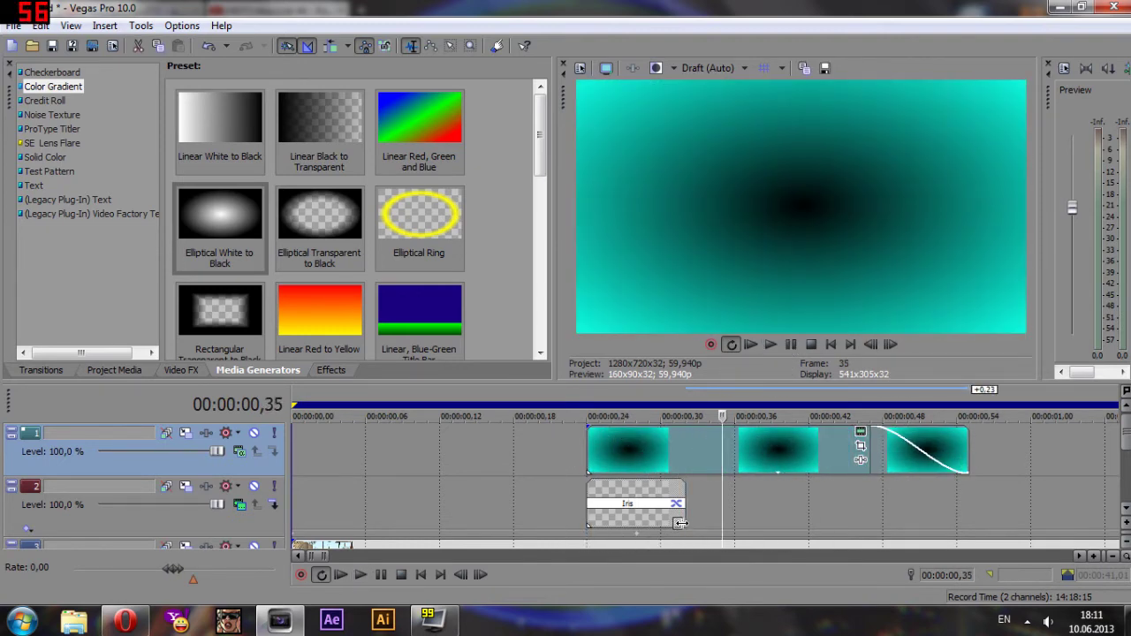
pyautogui.moveTo(680, 524); pyautogui.dragTo(968, 523)
pyautogui.moveTo(683, 517); pyautogui.dragTo(969, 508)
pyautogui.click(510, 483)
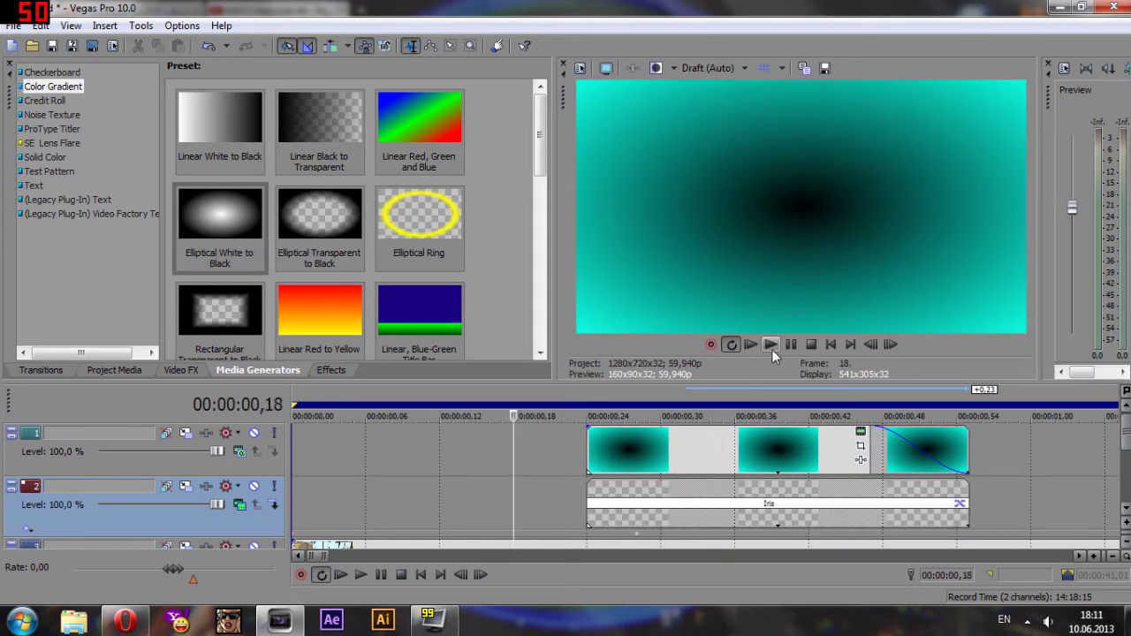
pyautogui.click(771, 345)
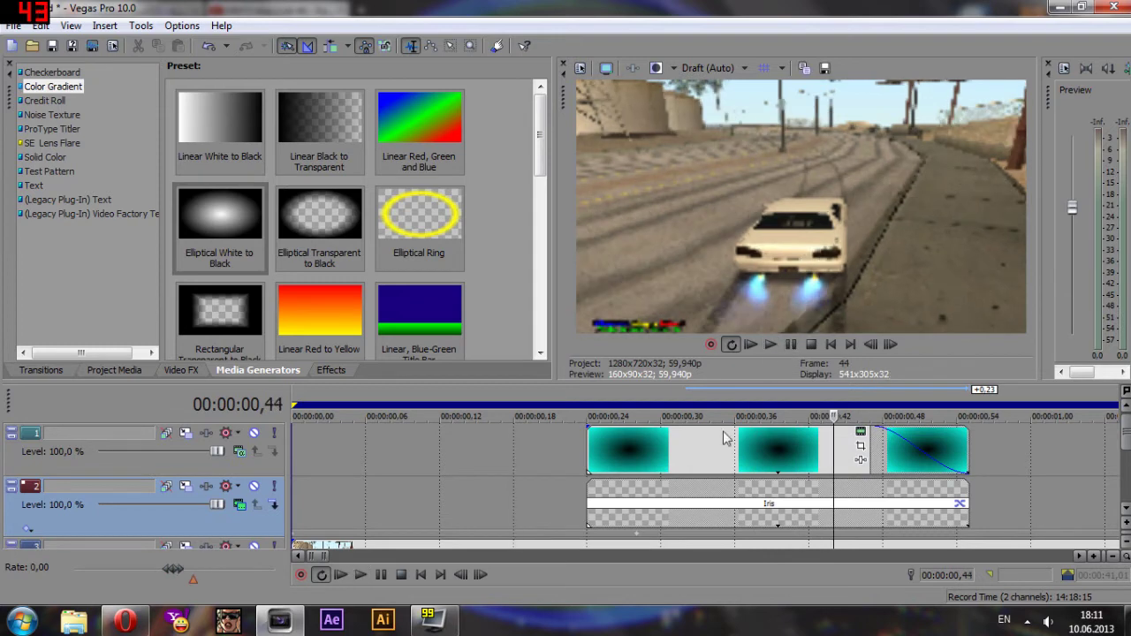
# Stretch the gradient event's fade-out over its full 31 frames and play back from its start.
pyautogui.click(747, 446)
pyautogui.moveTo(809, 458); pyautogui.dragTo(589, 442)
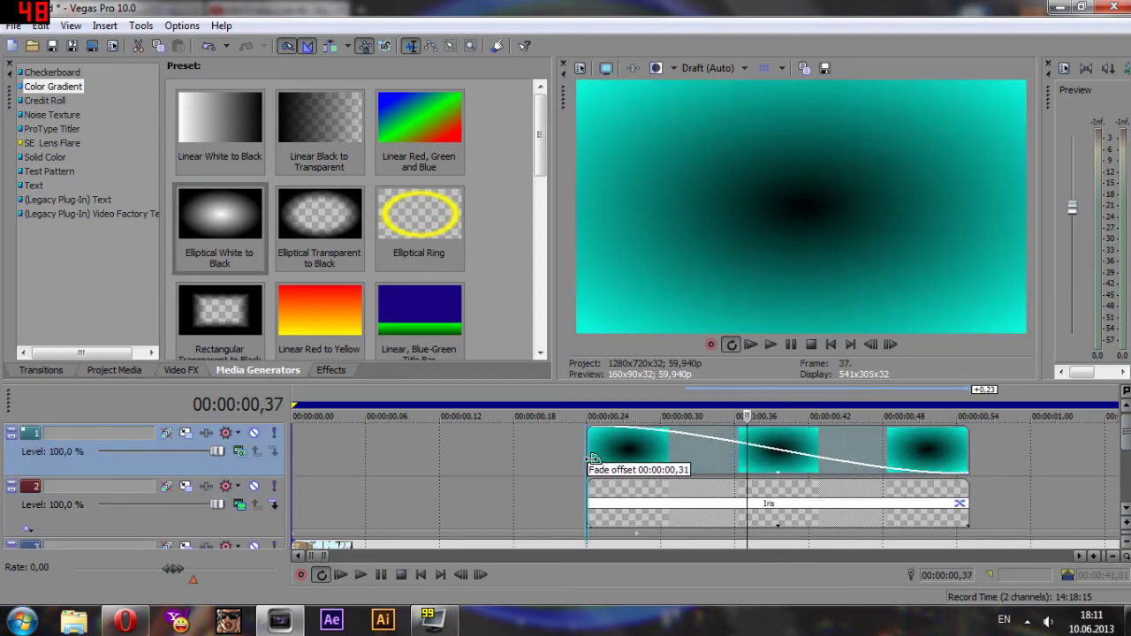
pyautogui.click(588, 446)
pyautogui.click(771, 344)
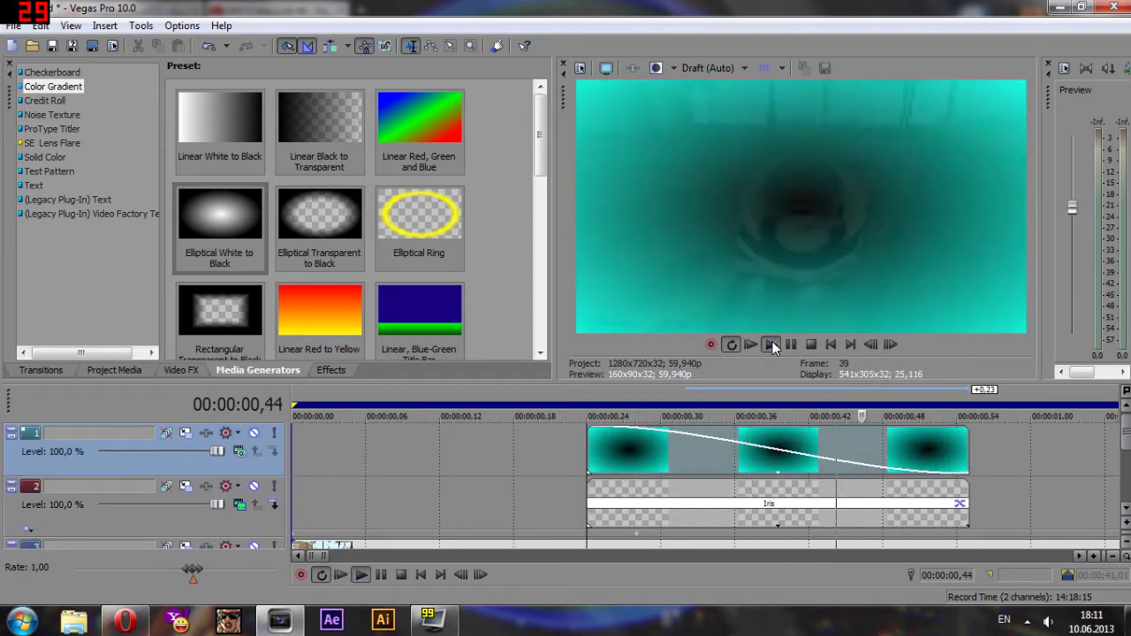
pyautogui.press('space')
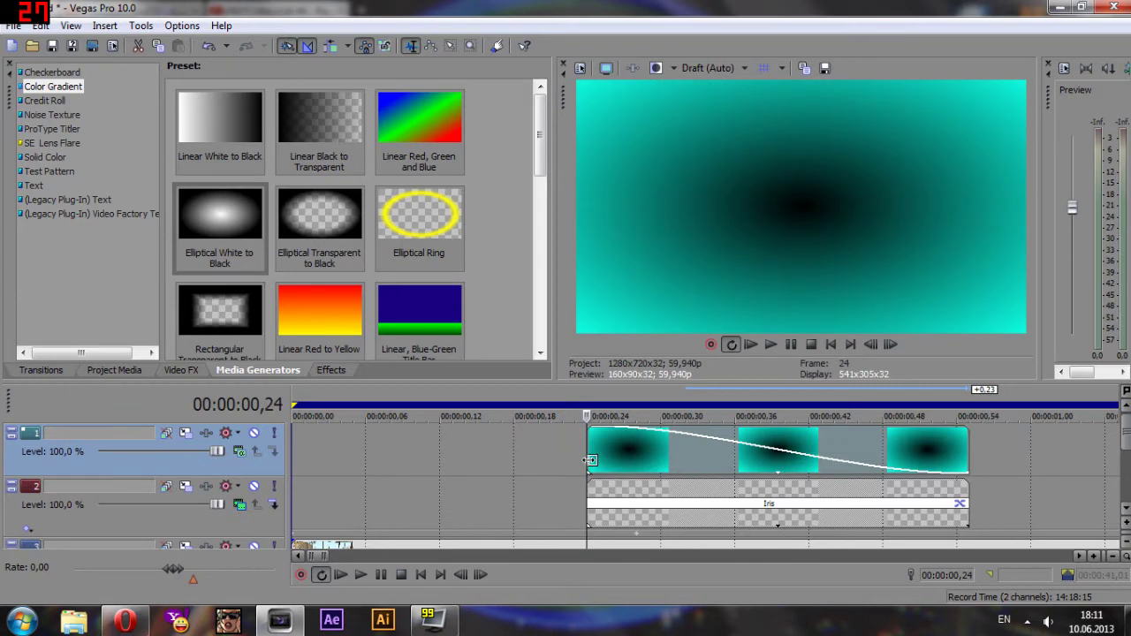
# Change track 1's compositing mode so the turquoise gradient brightens the car clip around a see-through centre, and play back the effect.
pyautogui.click(239, 452)
pyautogui.click(295, 232)
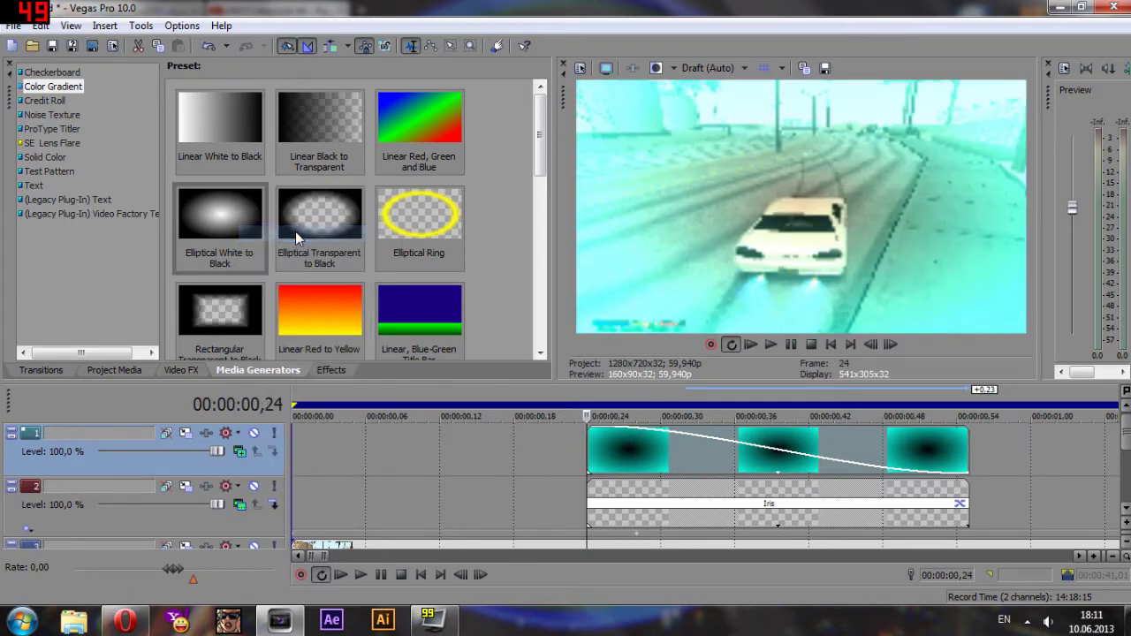
pyautogui.click(624, 475)
pyautogui.moveTo(797, 453); pyautogui.dragTo(953, 457)
pyautogui.click(598, 449)
pyautogui.click(537, 449)
pyautogui.click(772, 346)
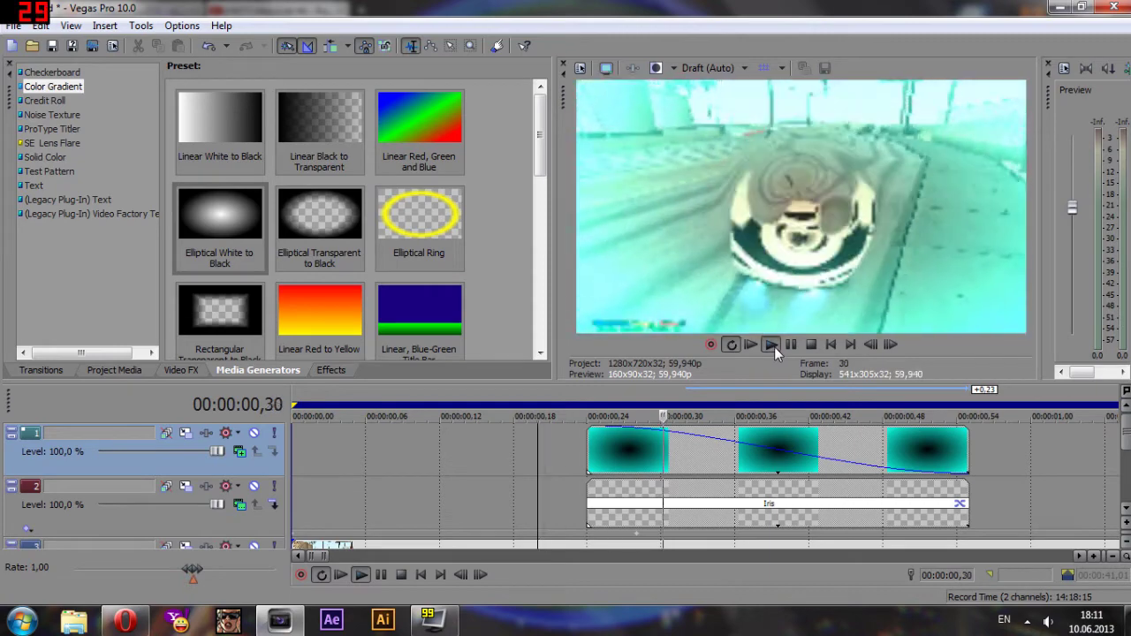
pyautogui.click(792, 347)
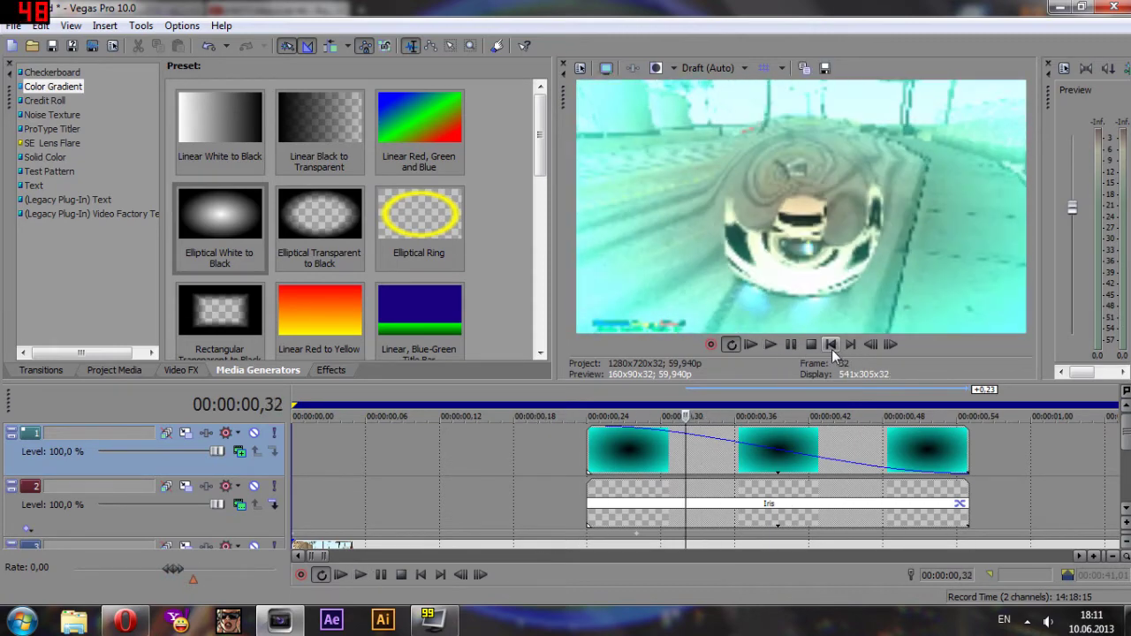
pyautogui.click(771, 345)
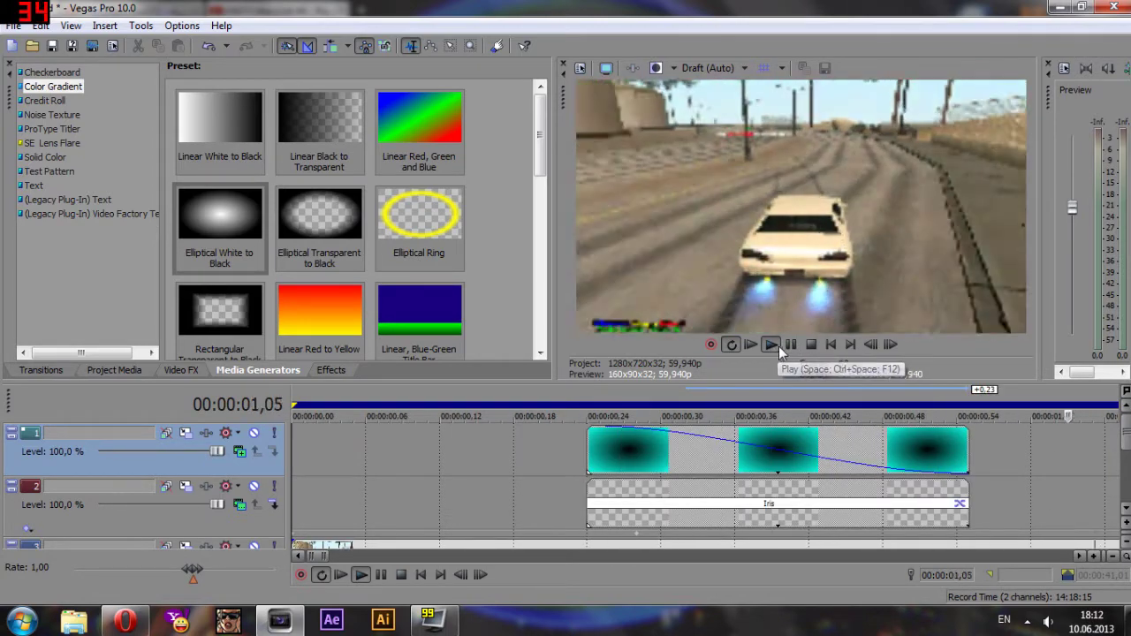
pyautogui.click(790, 345)
# Move the gradient event to start at frame 28 and play back the project from the beginning.
pyautogui.moveTo(655, 462)
pyautogui.mouseDown()
pyautogui.moveTo(686, 461)
pyautogui.moveTo(632, 467)
pyautogui.moveTo(674, 454)
pyautogui.mouseUp()
pyautogui.click(631, 459)
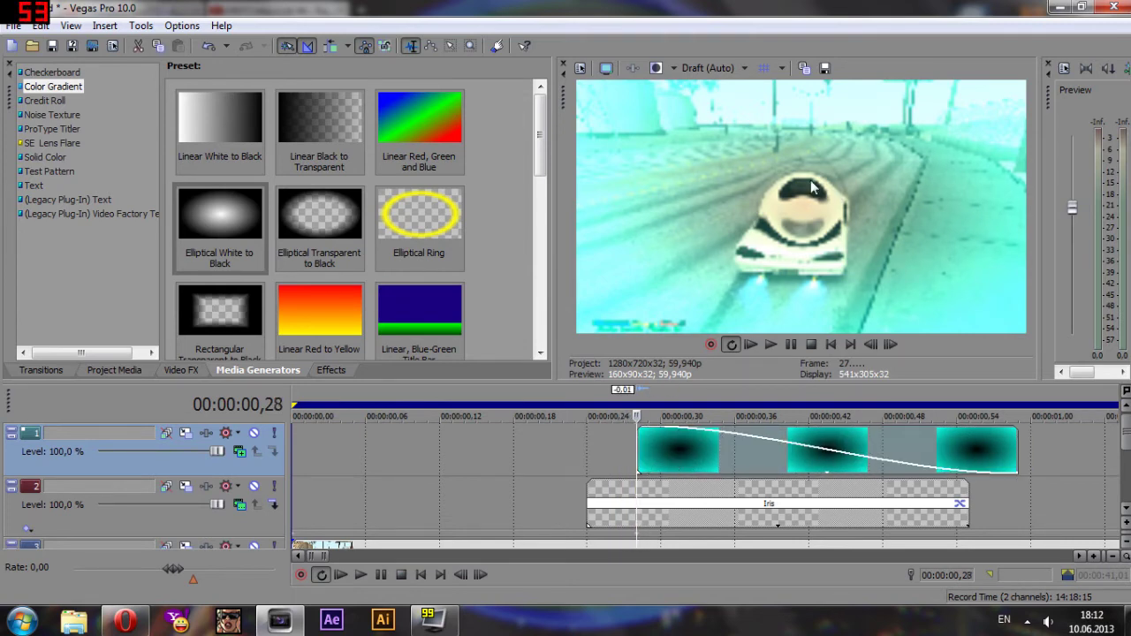
pyautogui.click(830, 345)
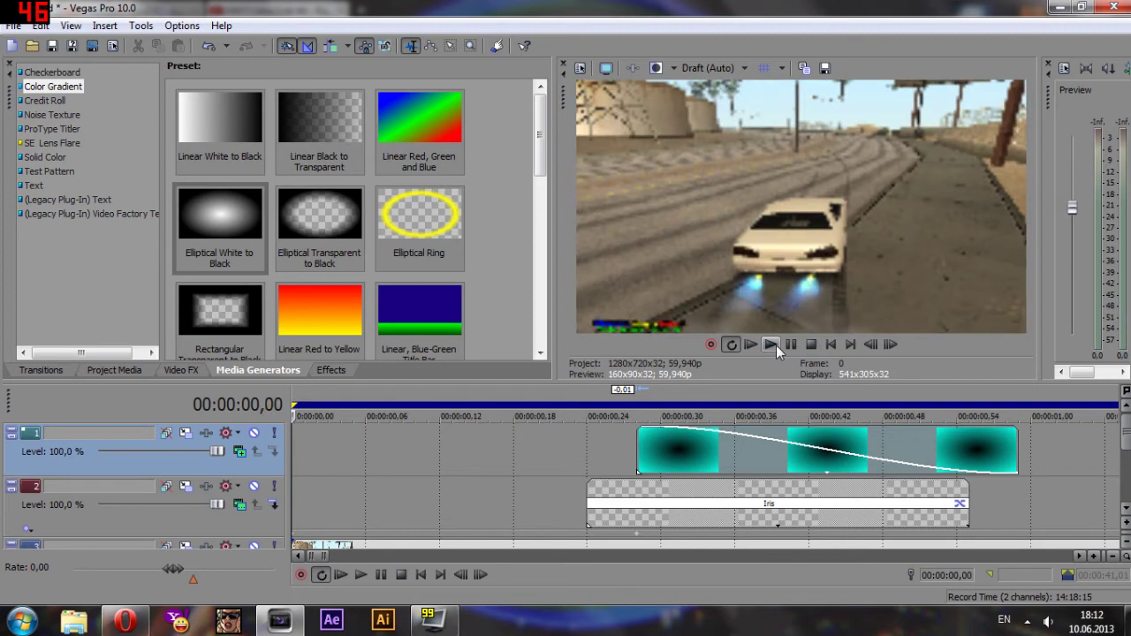
pyautogui.click(771, 343)
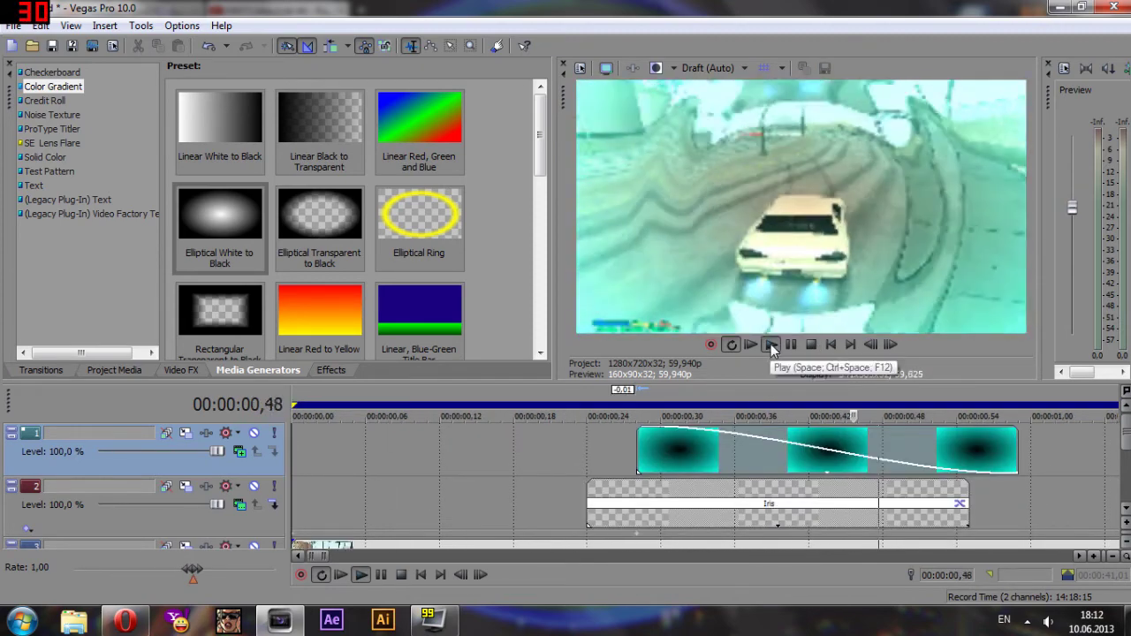
pyautogui.click(791, 345)
# Shorten the gradient event's end by 10 frames and play back the effect from the beginning.
pyautogui.moveTo(1015, 465); pyautogui.dragTo(894, 459)
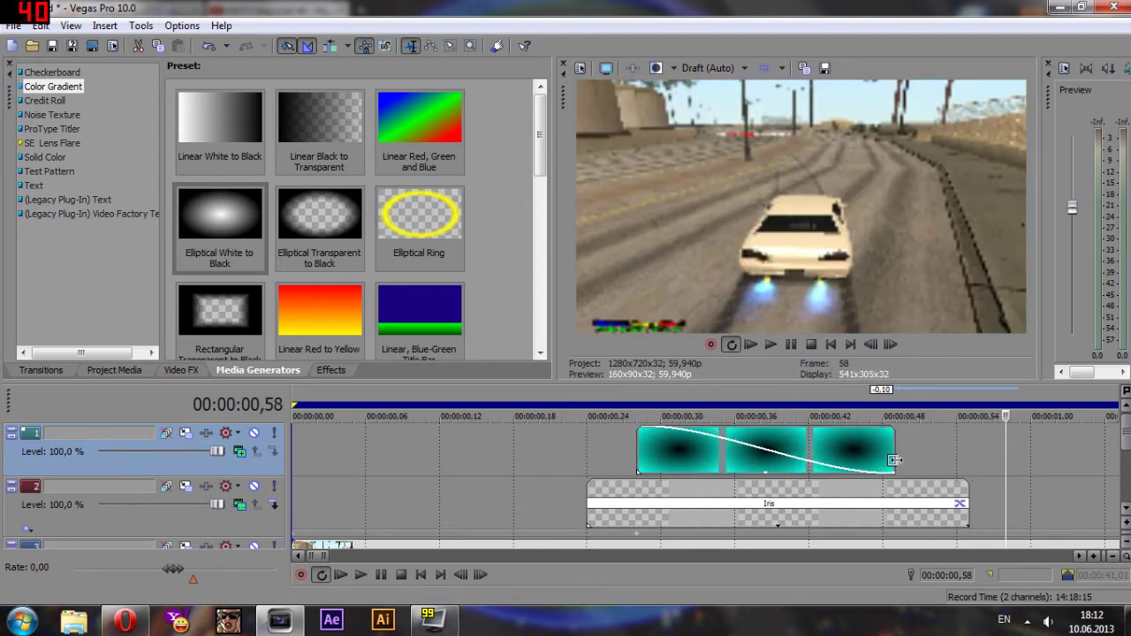
pyautogui.click(832, 344)
pyautogui.click(770, 347)
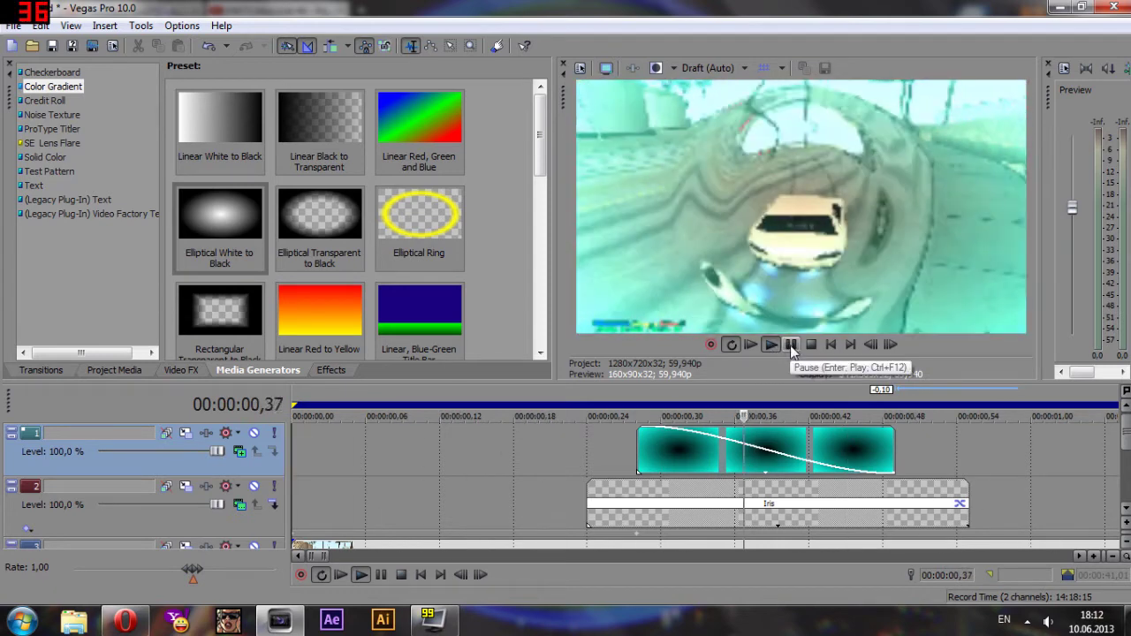
pyautogui.click(791, 345)
# Loop playback over frames 24 to 55, and extend the loop region back to the project start while reviewing the effect.
pyautogui.moveTo(588, 407); pyautogui.dragTo(967, 414)
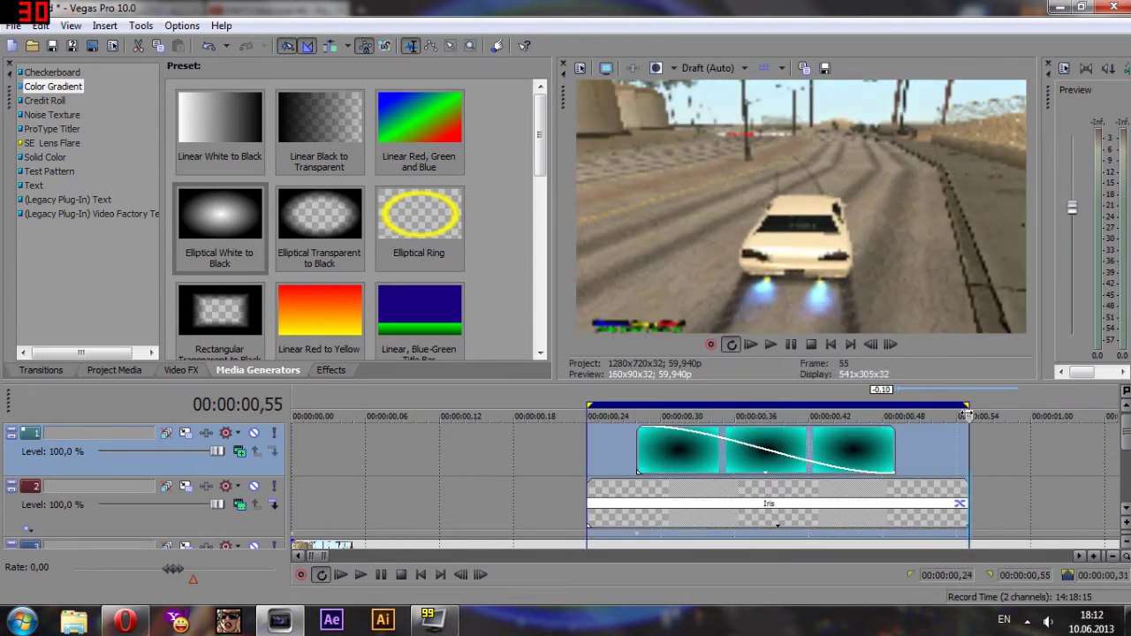
pyautogui.click(773, 345)
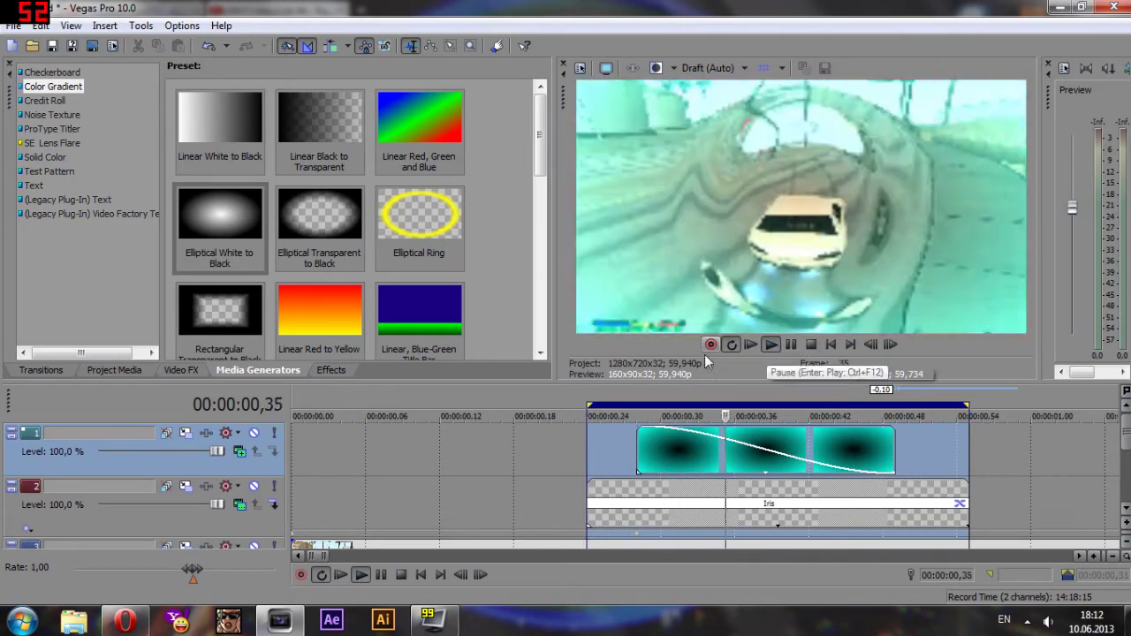
pyautogui.moveTo(589, 406); pyautogui.dragTo(308, 412)
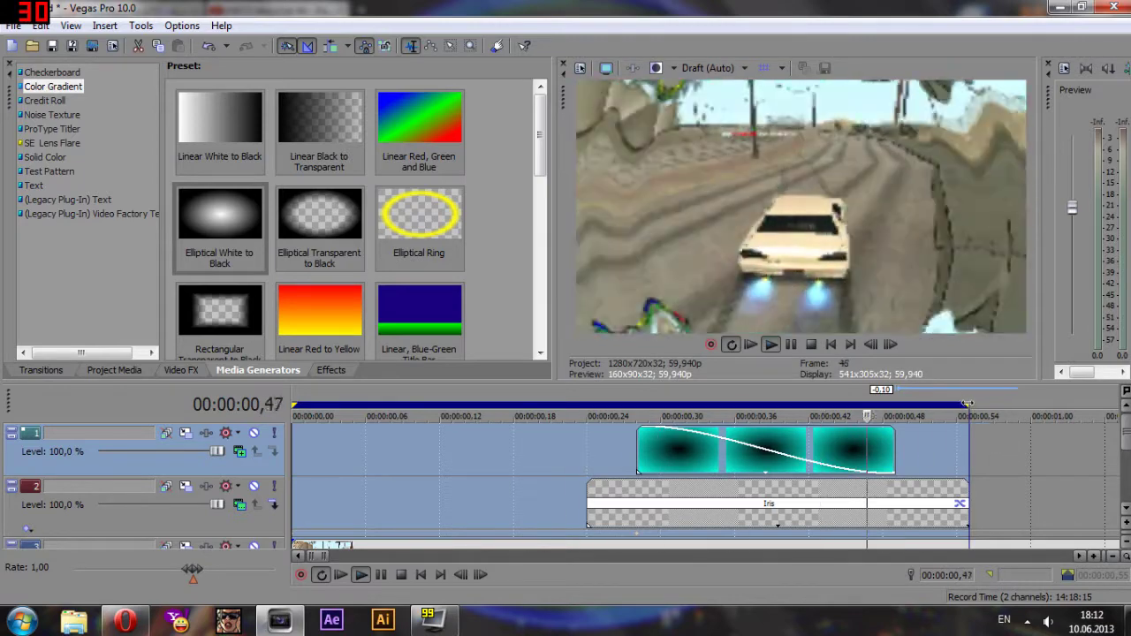
pyautogui.click(792, 345)
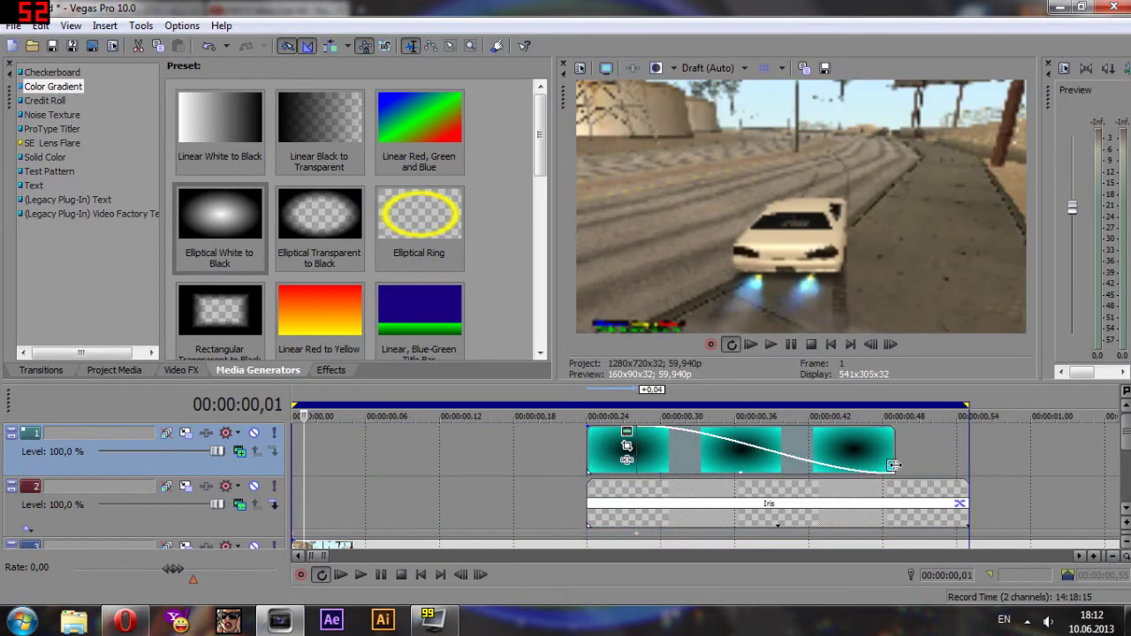
# Extend the gradient event's end by 7 frames and stretch its fade-out back over the whole event.
pyautogui.moveTo(895, 464); pyautogui.dragTo(979, 465)
pyautogui.moveTo(743, 428); pyautogui.dragTo(624, 430)
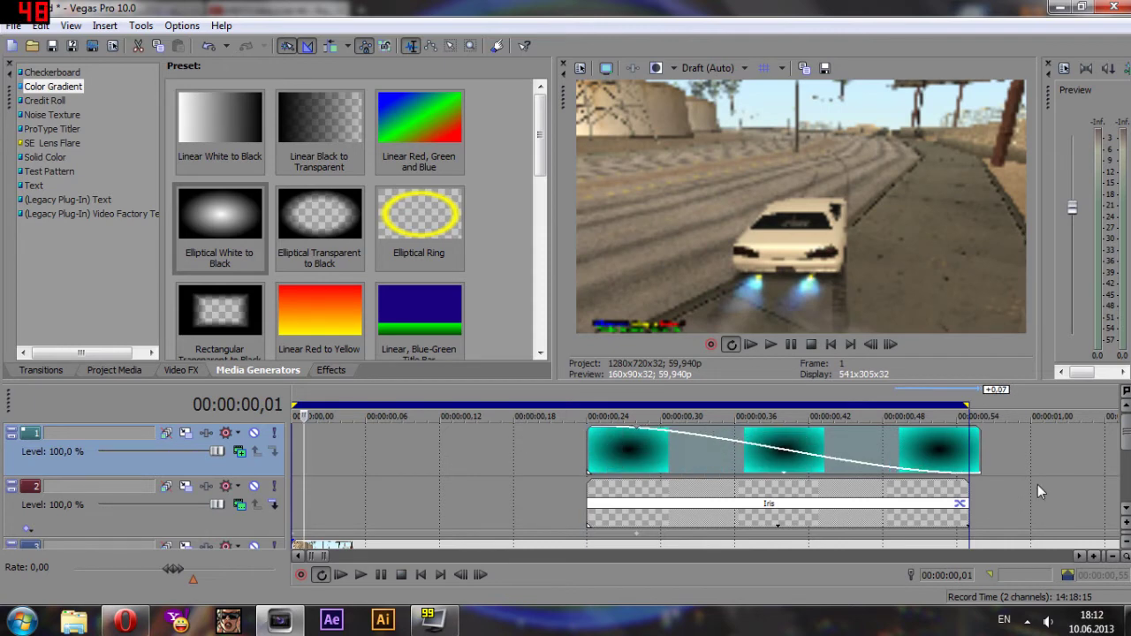
# Shorten the gradient event's end by 2 frames, play back the effect, and park the cursor at frame 35.
pyautogui.moveTo(979, 457); pyautogui.dragTo(939, 420)
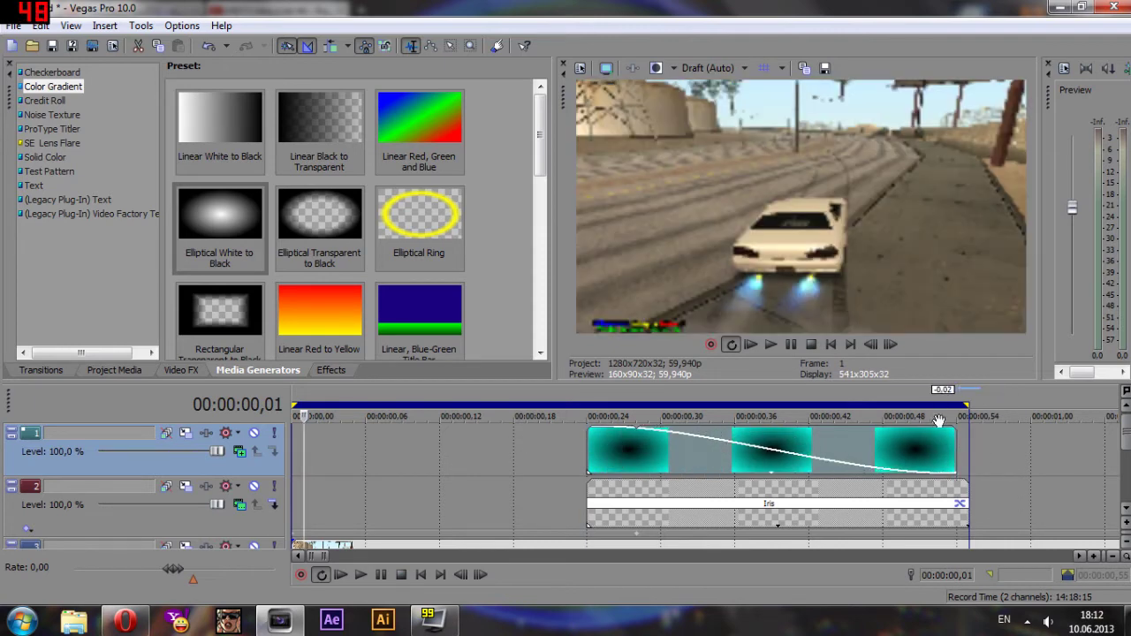
pyautogui.click(771, 345)
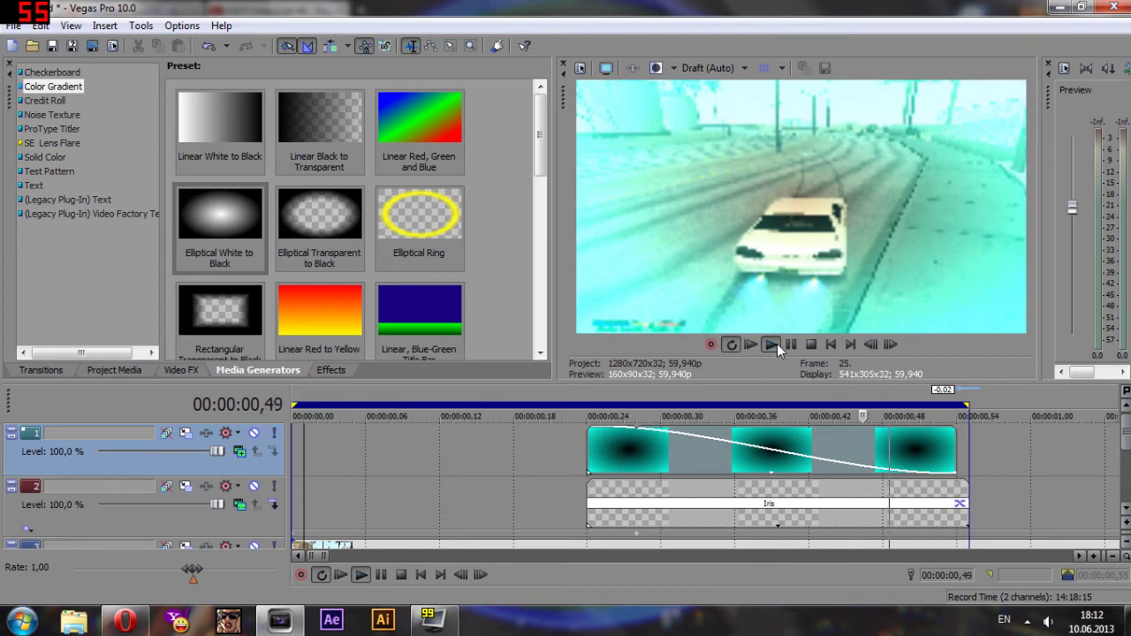
pyautogui.click(723, 492)
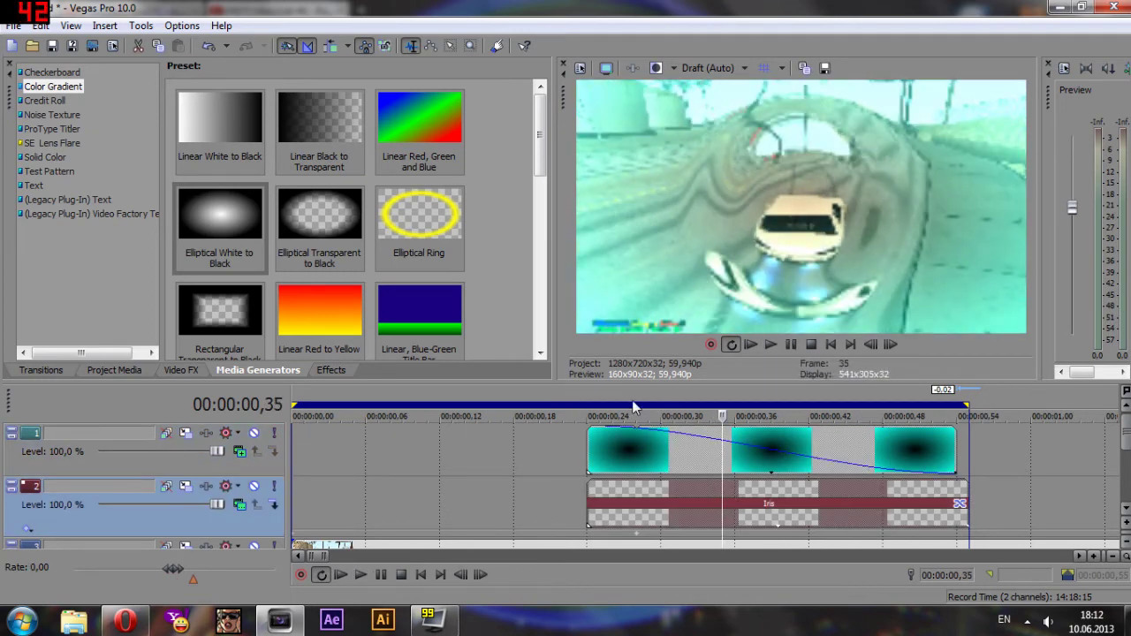
pyautogui.click(1118, 571)
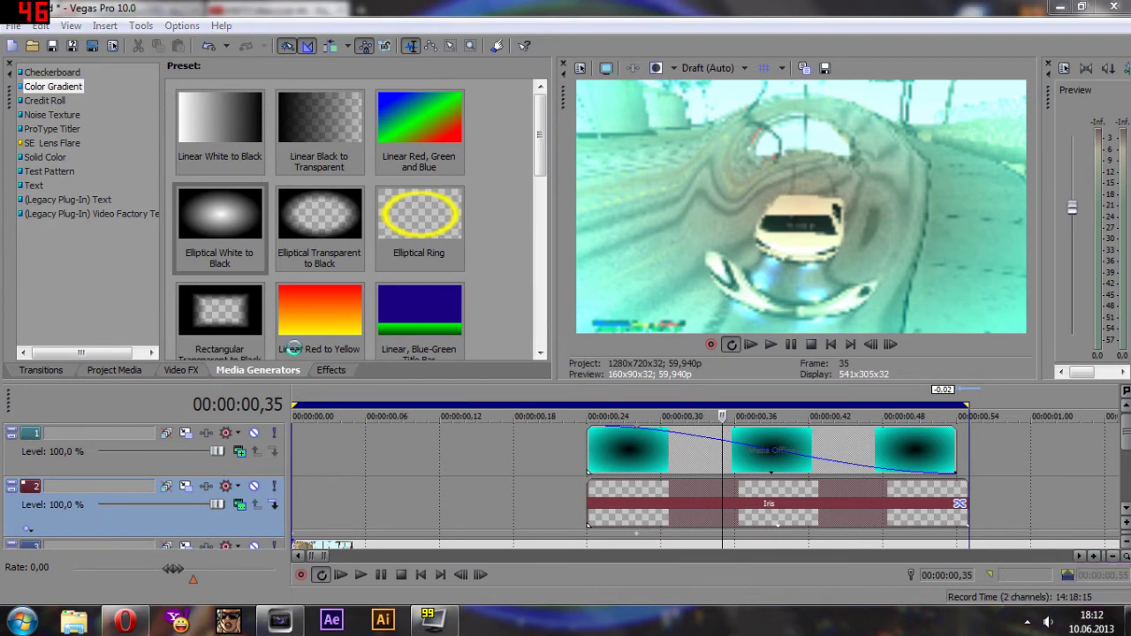
pyautogui.scroll(-3, 679, 500)
pyautogui.scroll(3, 663, 482)
pyautogui.scroll(-3, 664, 482)
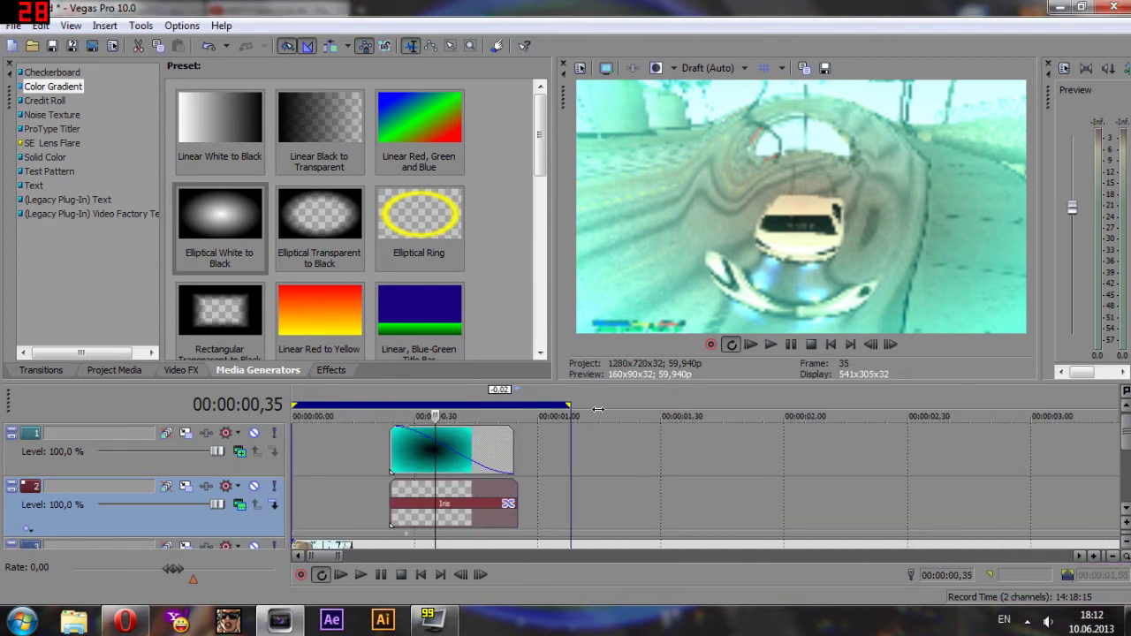
# Switch to Opera to look through the Mini Edit #4 video page and its comments, and return to the Vegas Pro tracks.
pyautogui.click(124, 622)
pyautogui.scroll(-5, 152, 337)
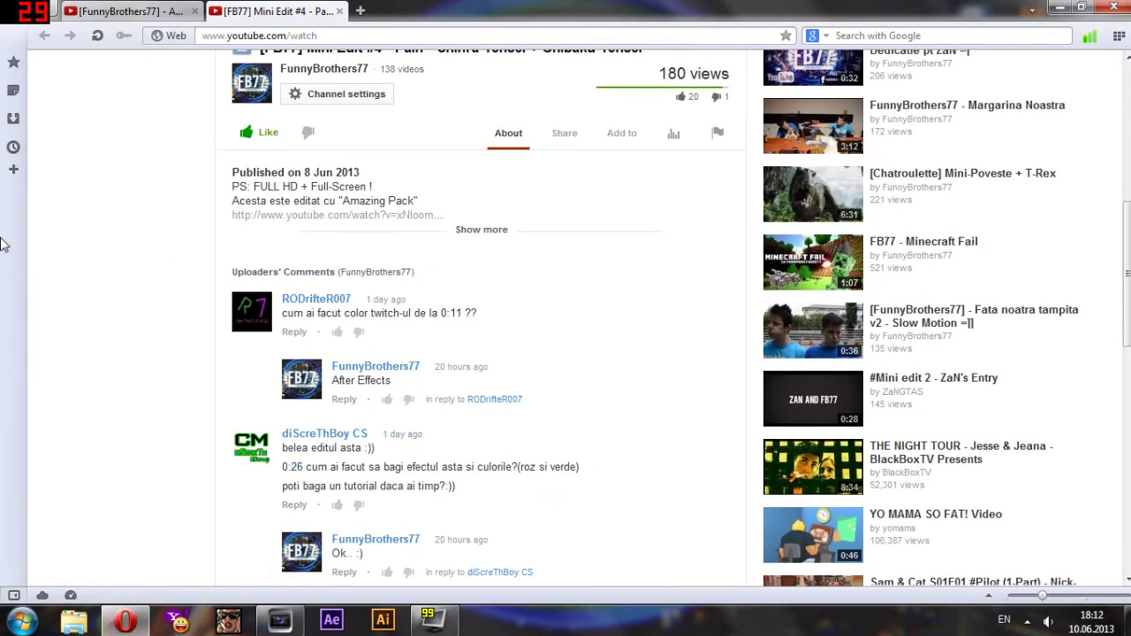
pyautogui.scroll(-2, 185, 380)
pyautogui.scroll(8, 192, 379)
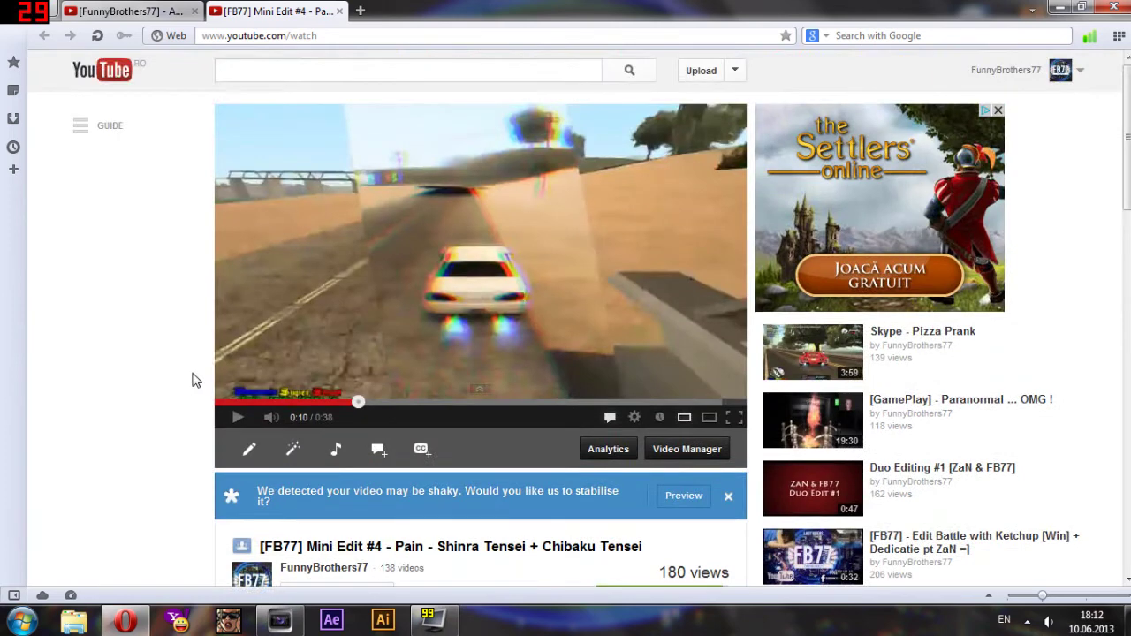
pyautogui.click(276, 618)
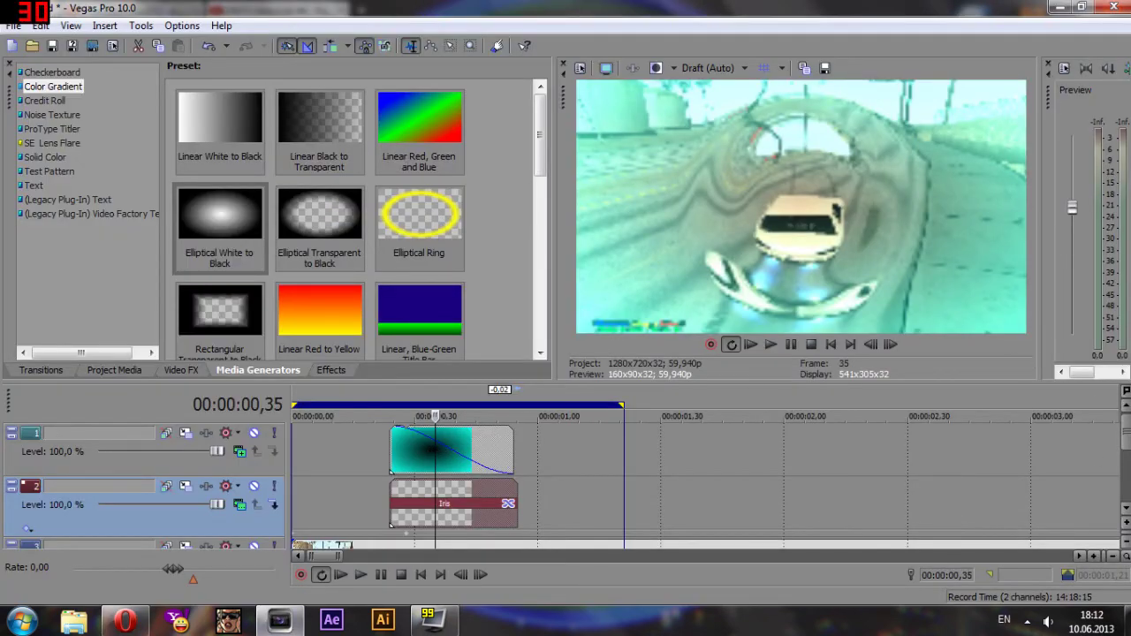
pyautogui.scroll(-1, 1127, 441)
pyautogui.scroll(1, 1128, 442)
pyautogui.scroll(-1, 1128, 458)
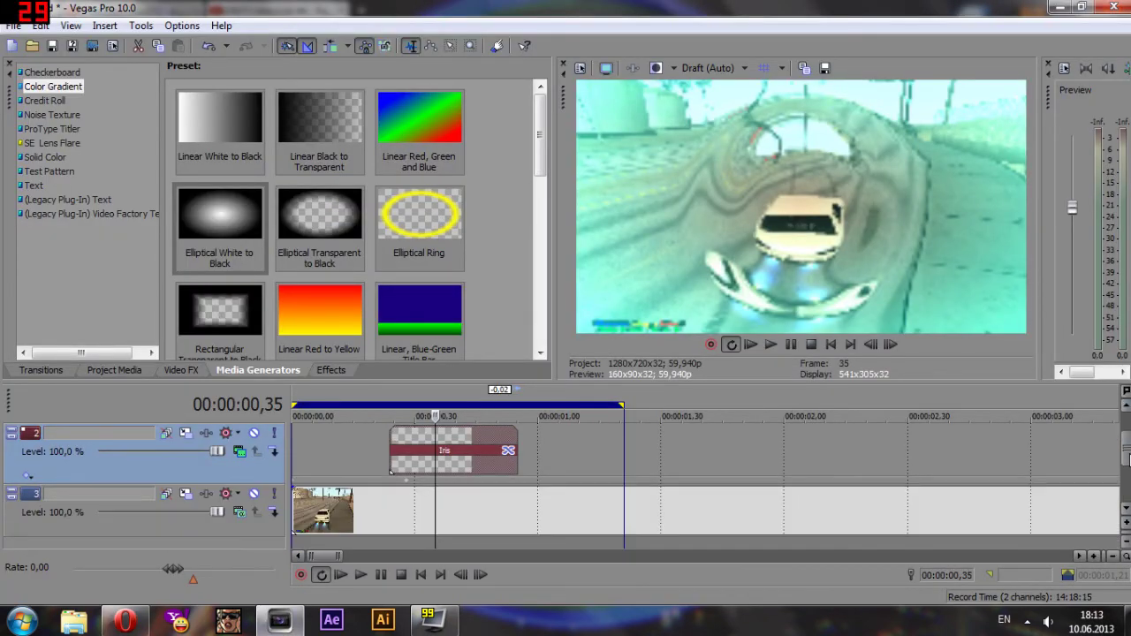
# Look over the Mini Edit #4 page in Opera once more, and return to Vegas Pro to place the cursor at frame 28.
pyautogui.click(131, 619)
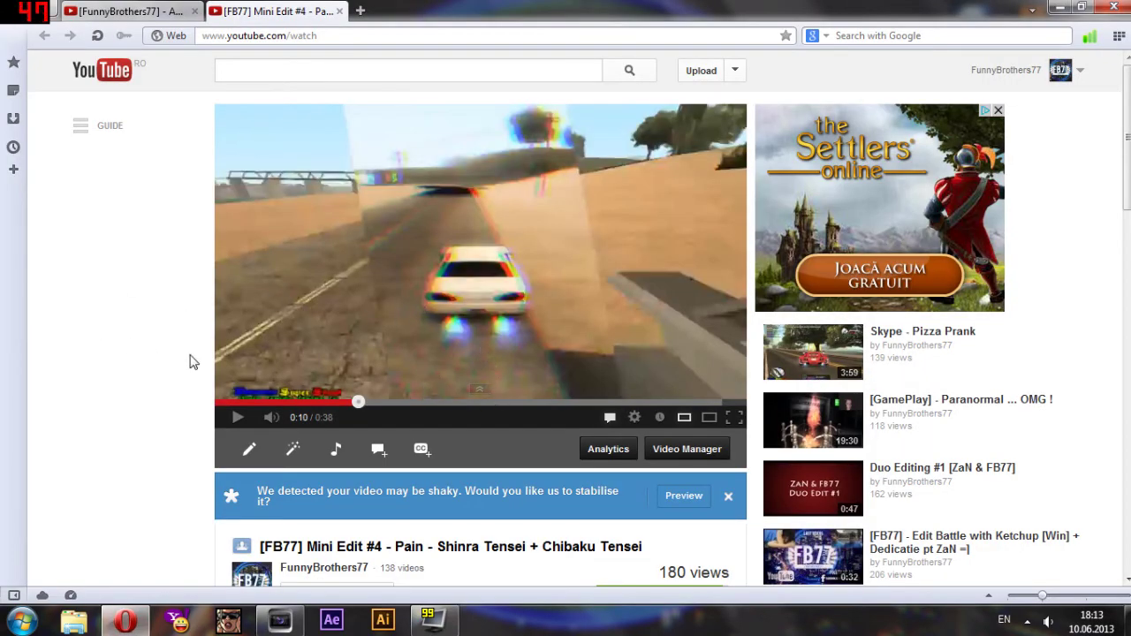
pyautogui.scroll(-7, 195, 365)
pyautogui.scroll(6, 197, 358)
pyautogui.hotkey('alt', 'Tab')
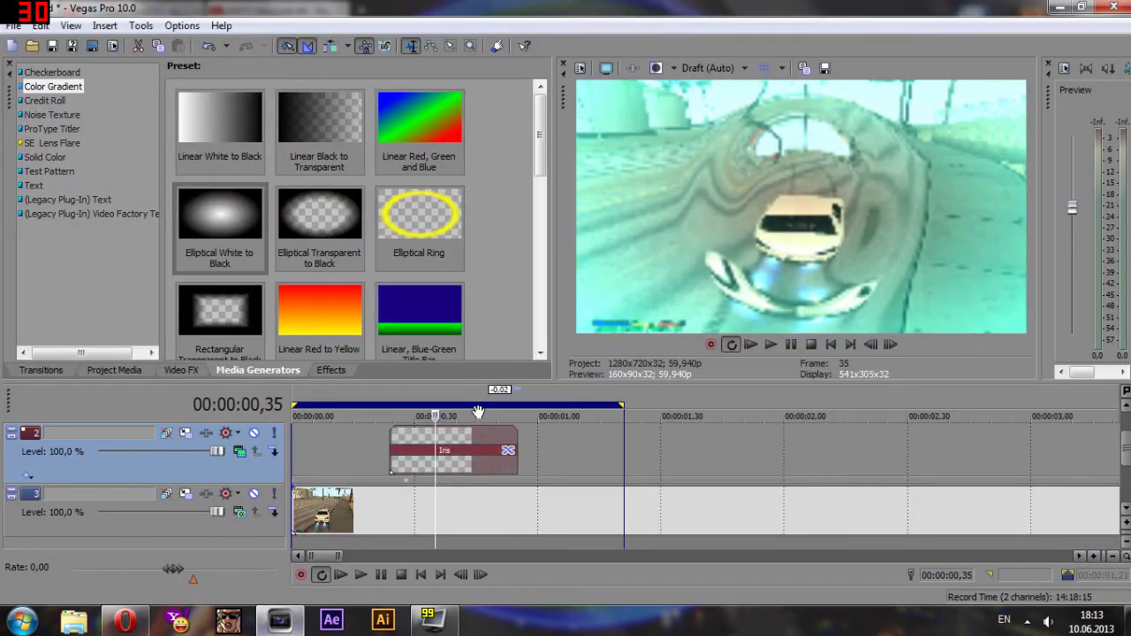
pyautogui.click(407, 467)
# Switch to Opera, play the beginning of the AMAZING EDITING PACK video, and look over its description and comments.
pyautogui.click(124, 621)
pyautogui.scroll(2, 495, 221)
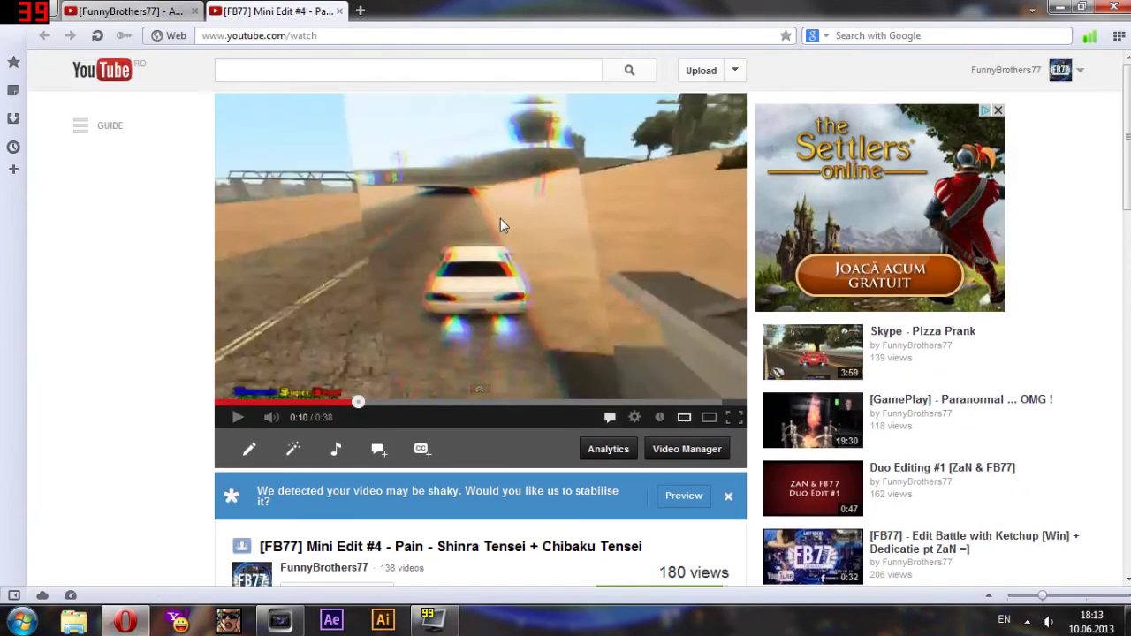
pyautogui.click(107, 12)
pyautogui.scroll(-1, 186, 429)
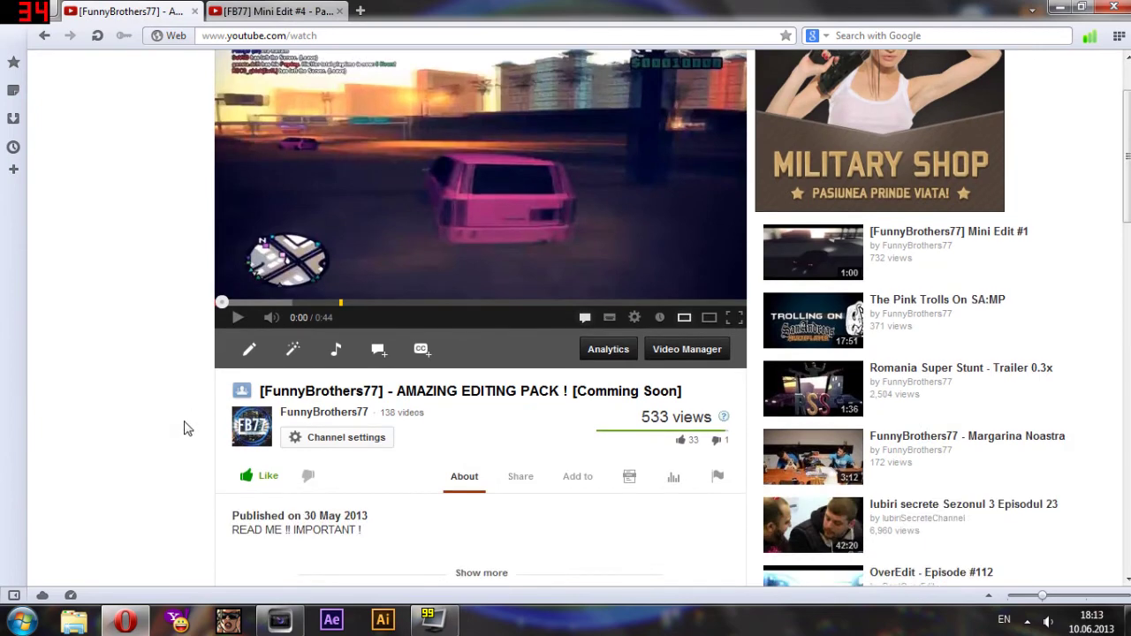
pyautogui.scroll(1, 61, 512)
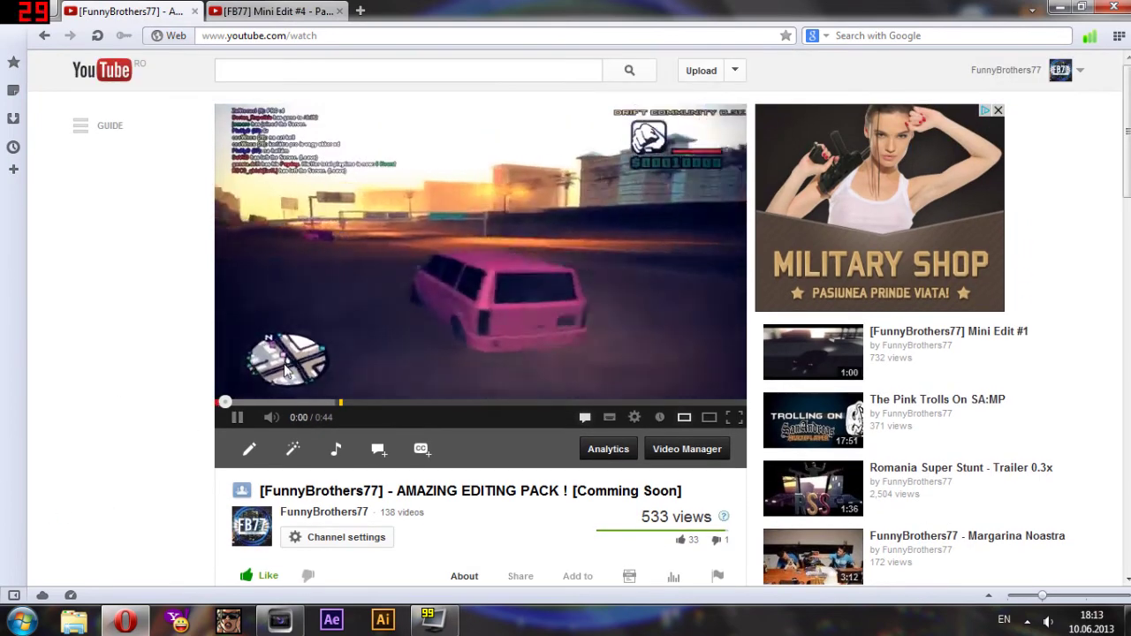
pyautogui.click(291, 128)
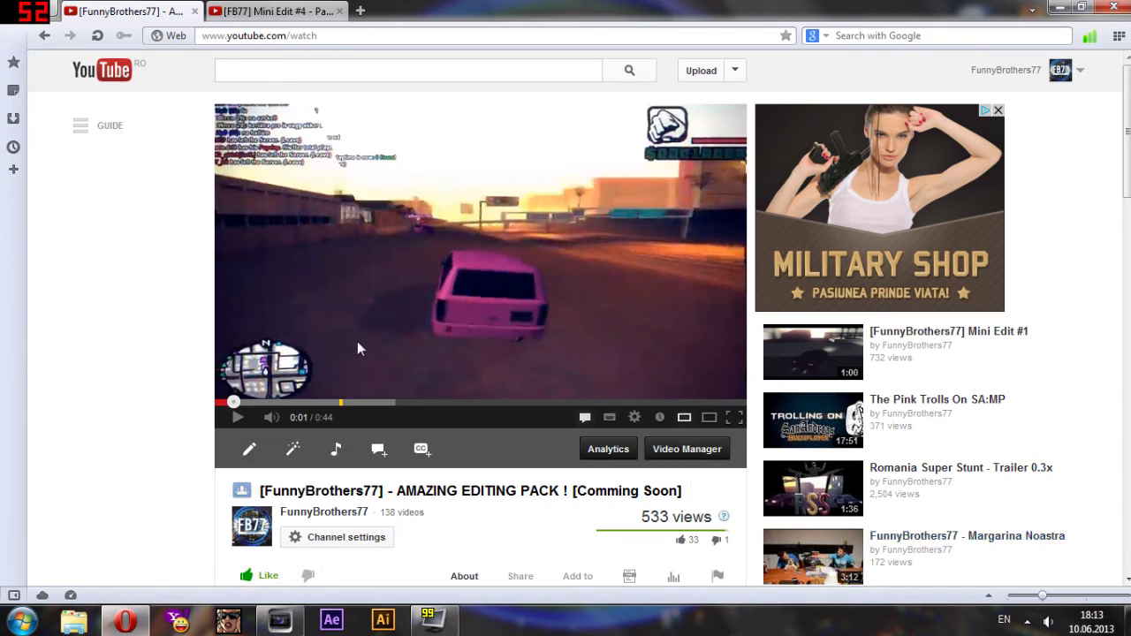
pyautogui.scroll(-2, 386, 358)
pyautogui.scroll(-1, 386, 357)
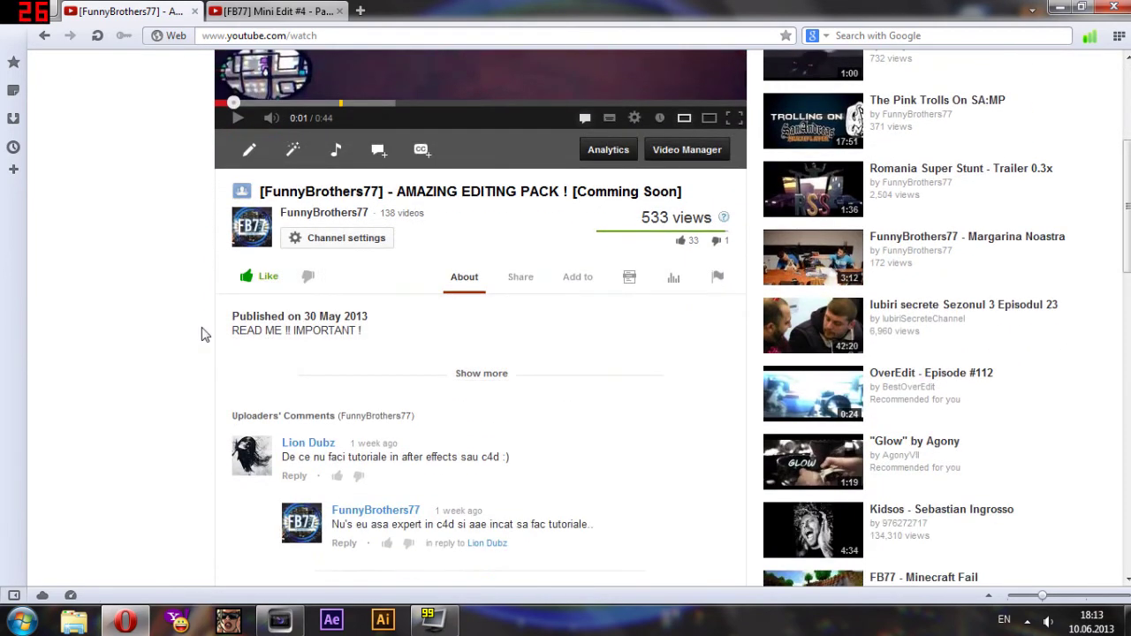
pyautogui.scroll(1, 189, 338)
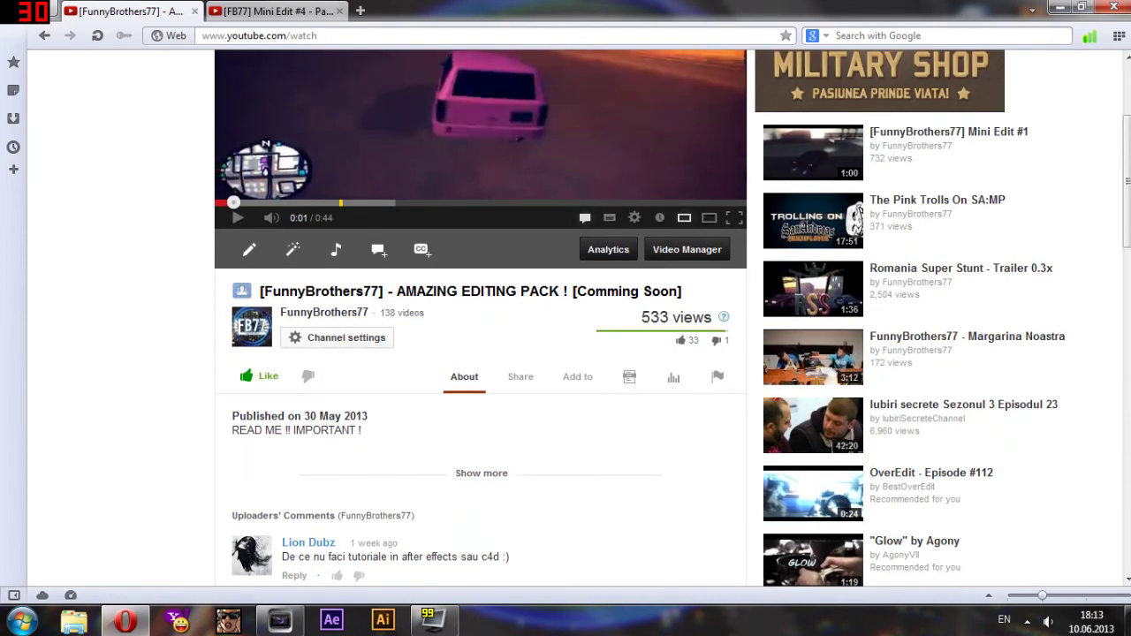
# Return to the Mini Edit #4 video page and read the viewer comments about its effects.
pyautogui.click(274, 11)
pyautogui.scroll(-4, 147, 344)
pyautogui.scroll(1, 148, 345)
pyautogui.scroll(-4, 146, 343)
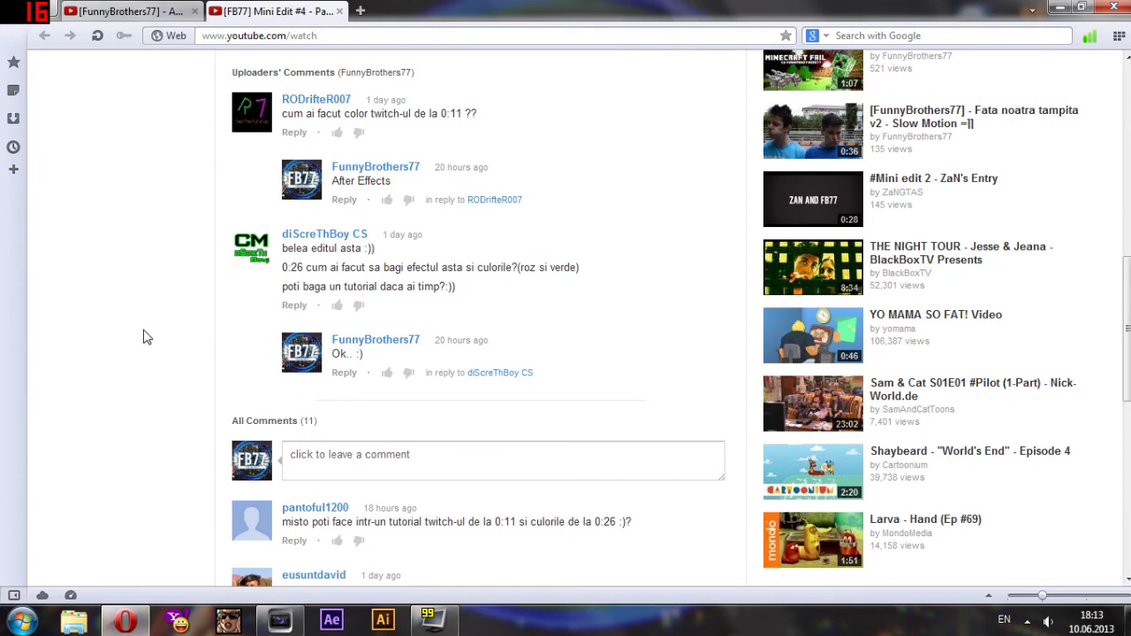
pyautogui.scroll(3, 422, 333)
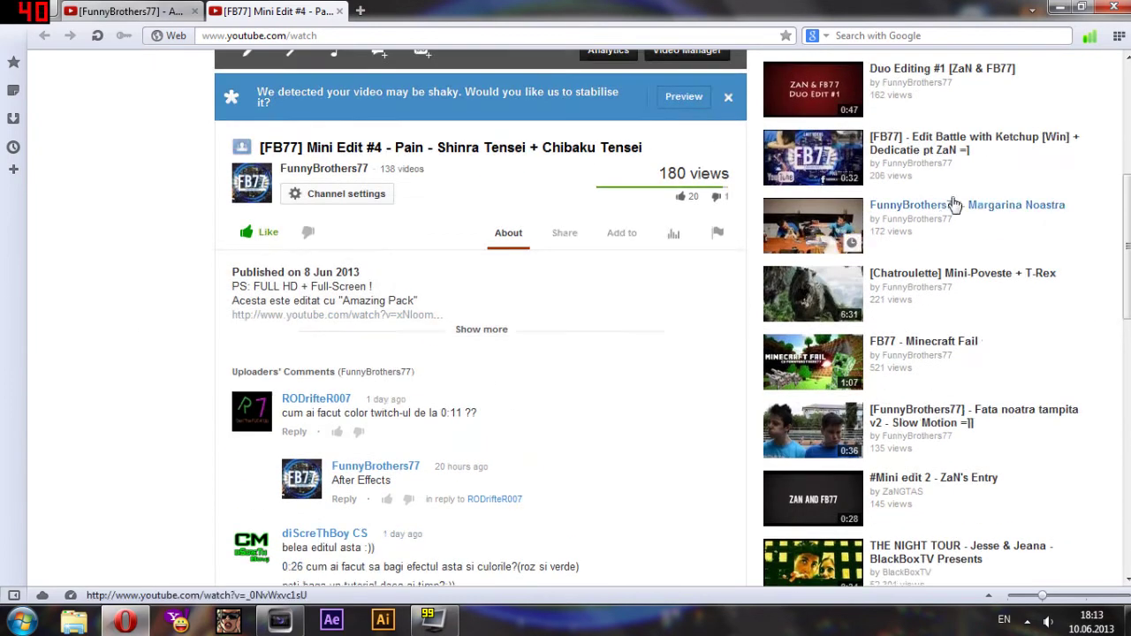
# Open the suggested Edit Battle with Ketchup video, close its page, and switch back to Vegas Pro.
pyautogui.click(933, 153)
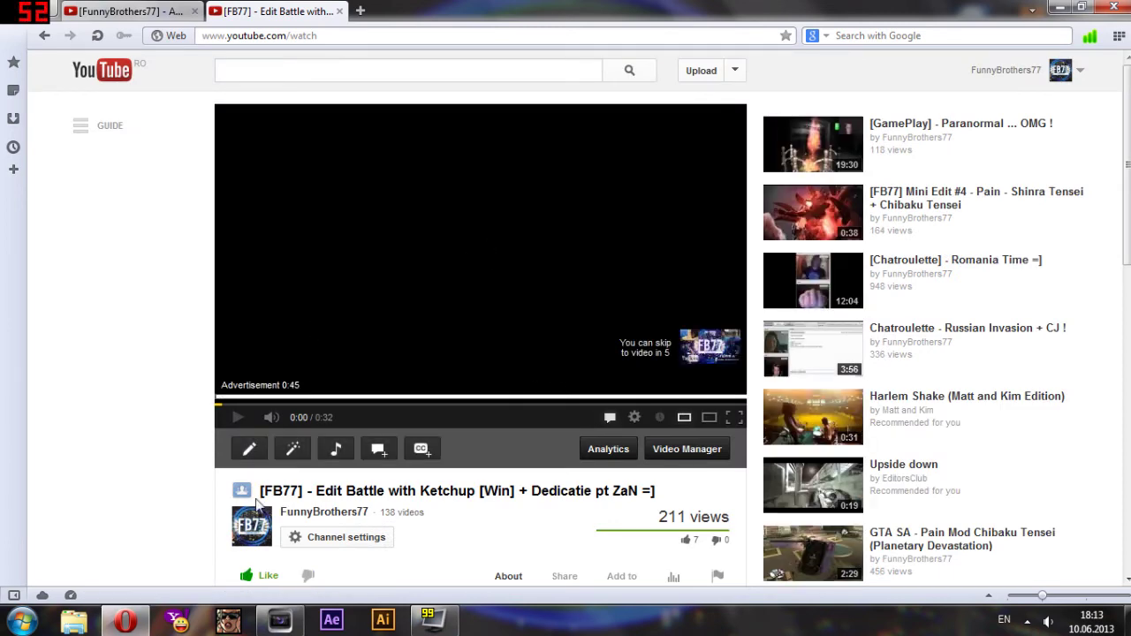
pyautogui.click(340, 11)
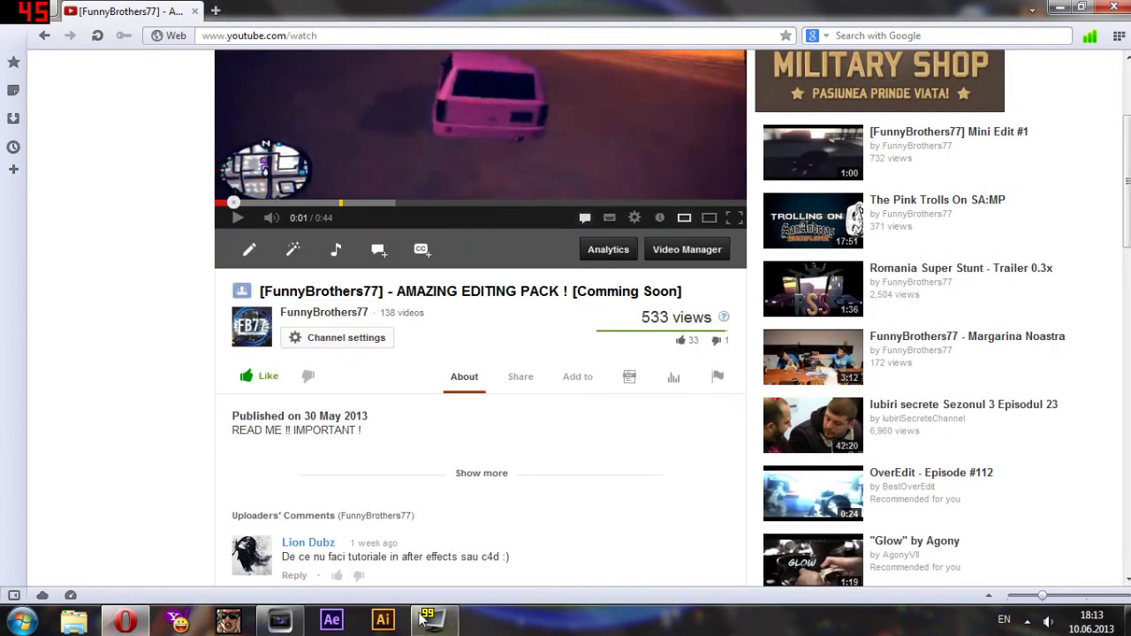
pyautogui.click(279, 620)
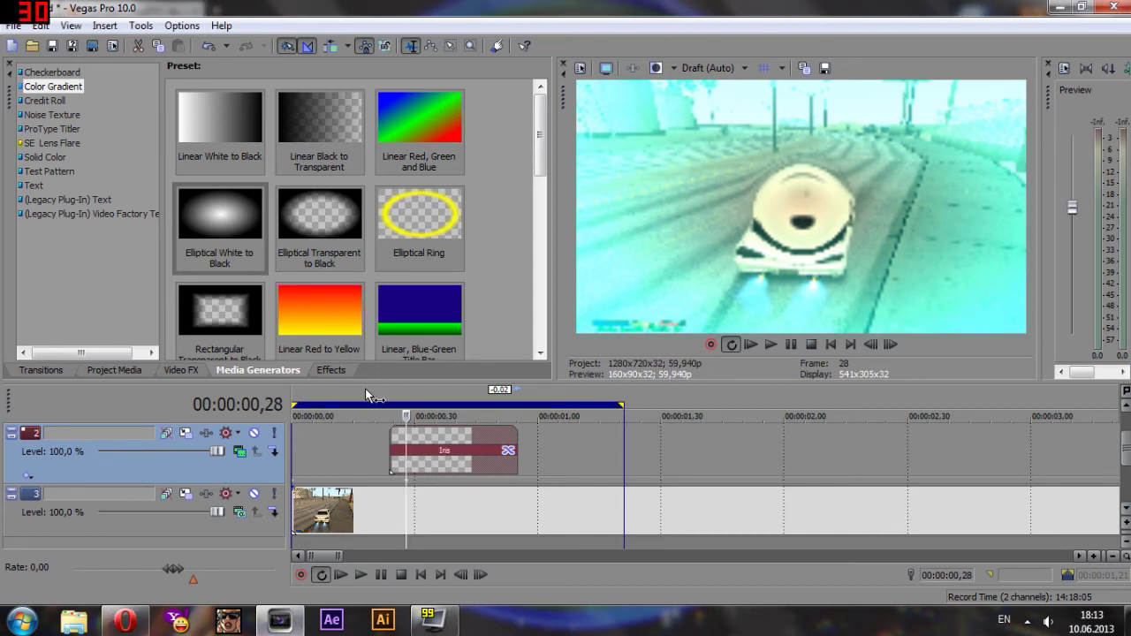
# Loop playback over frames 18 to 55, and extend the loop region back to the project start while reviewing the effect.
pyautogui.moveTo(367, 395); pyautogui.dragTo(517, 398)
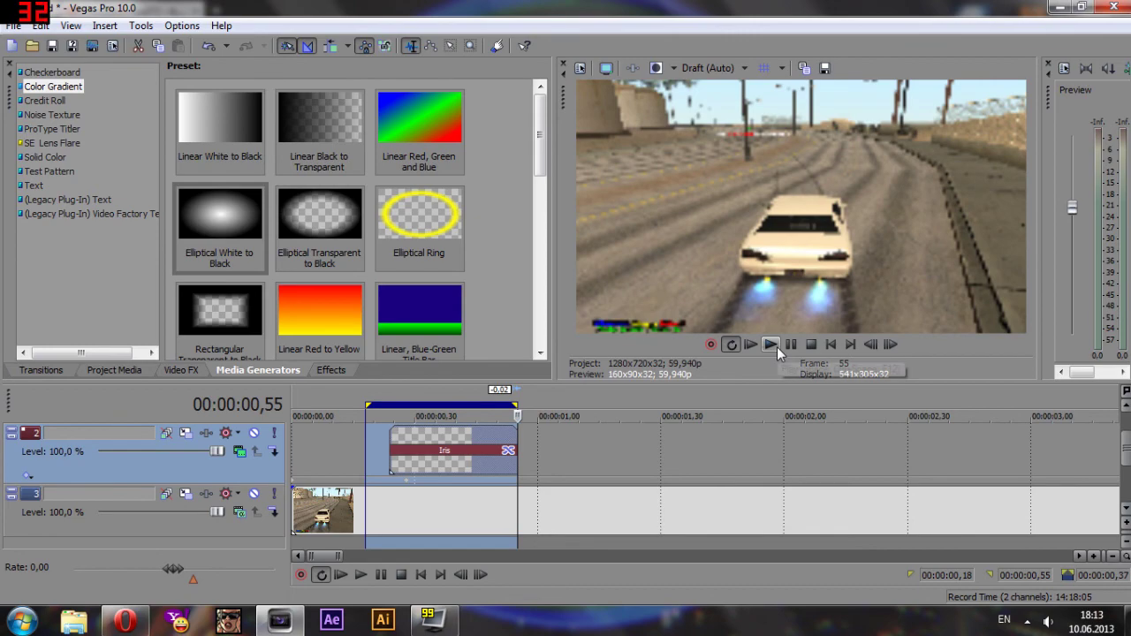
pyautogui.scroll(2, 542, 449)
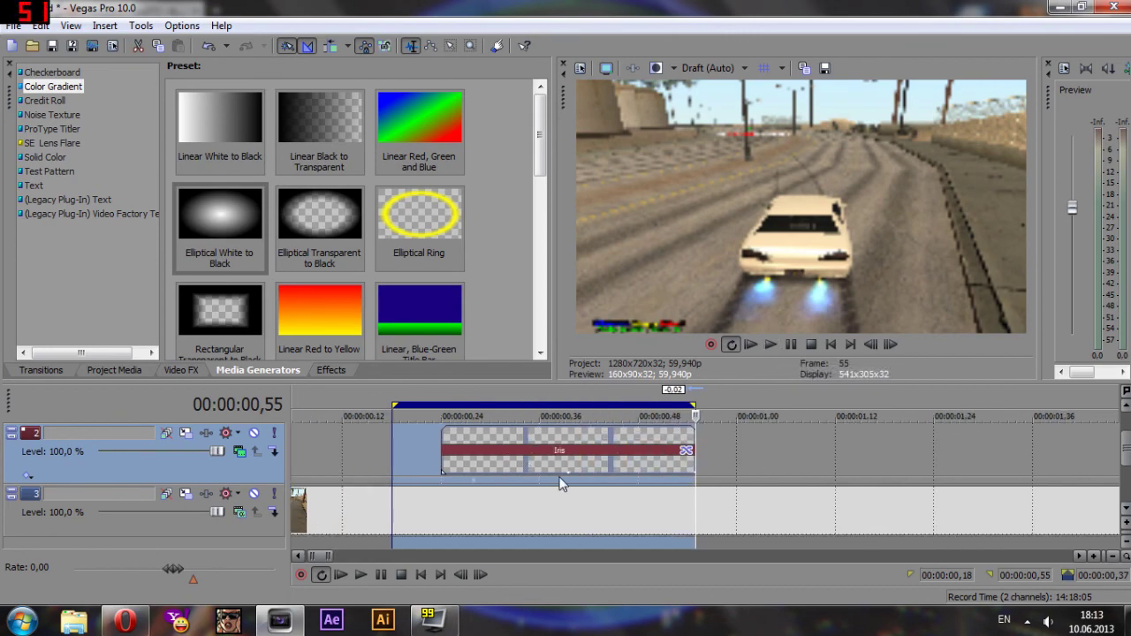
pyautogui.click(773, 343)
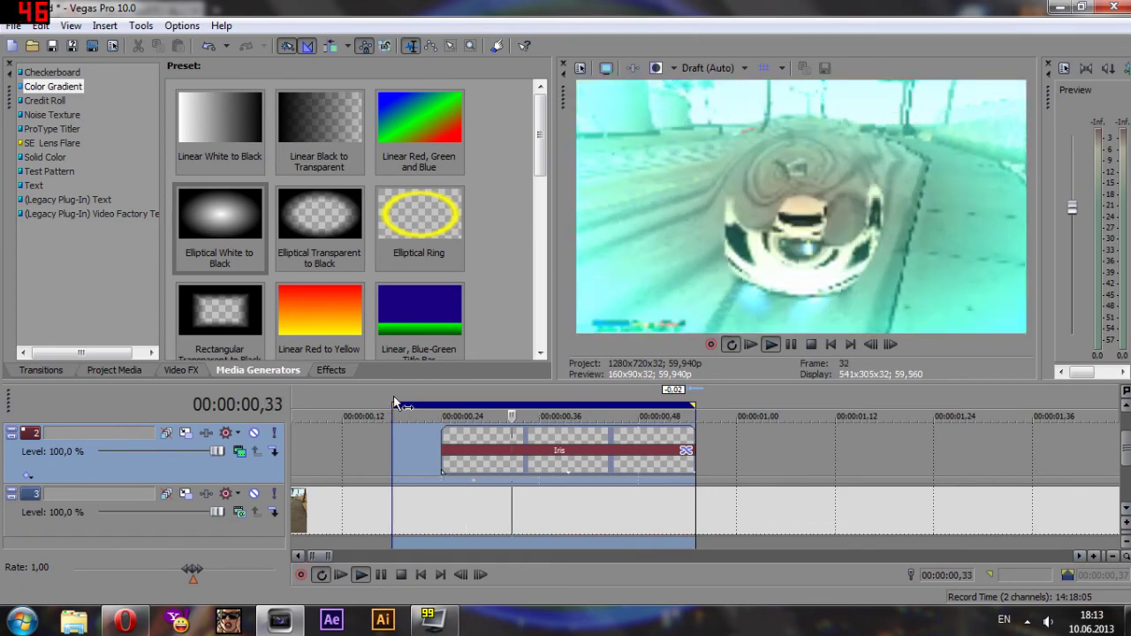
pyautogui.moveTo(394, 405); pyautogui.dragTo(122, 407)
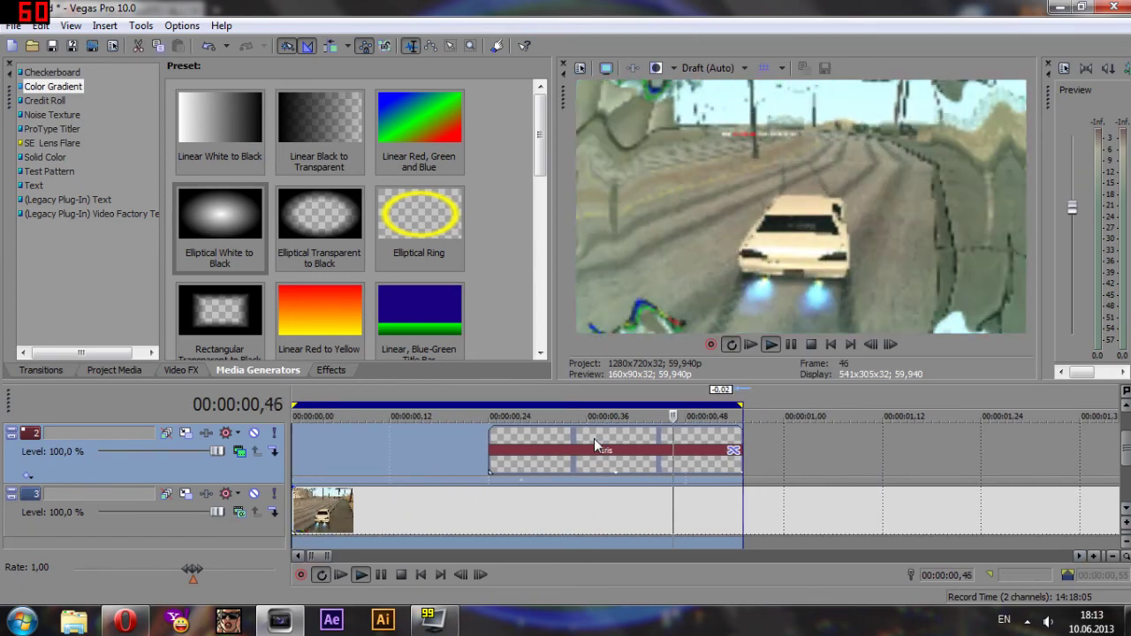